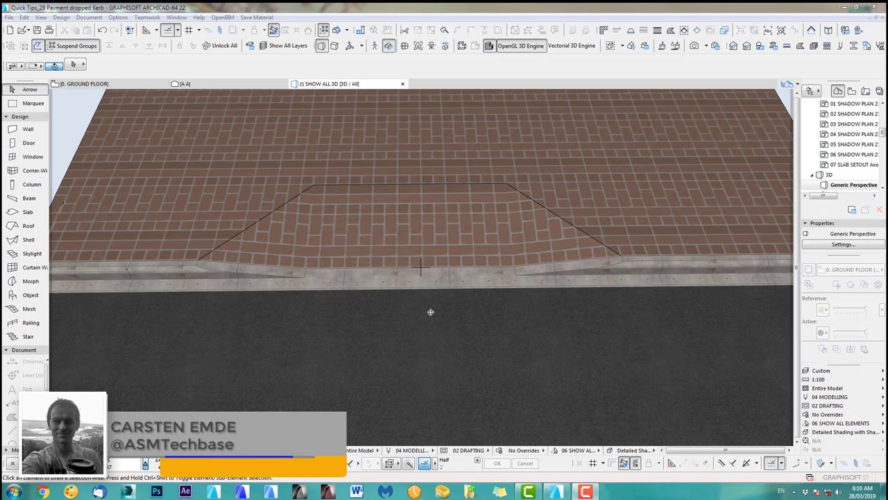
# Step: Inspect the finished dropped kerb example, and the starting pavement slab with its short kerb piece, in the 3D view
pyautogui.keyDown('shift'); pyautogui.moveTo(424, 329); pyautogui.dragTo(419, 297, button='middle'); pyautogui.keyUp('shift')
pyautogui.keyDown('shift'); pyautogui.moveTo(474, 301); pyautogui.dragTo(511, 275, button='middle'); pyautogui.keyUp('shift')
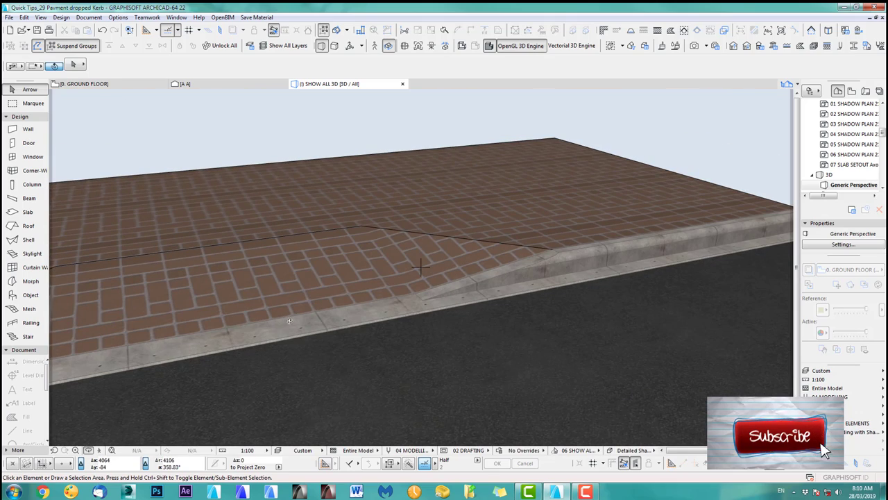
pyautogui.keyDown('shift'); pyautogui.moveTo(290, 321); pyautogui.dragTo(367, 344, button='middle'); pyautogui.keyUp('shift')
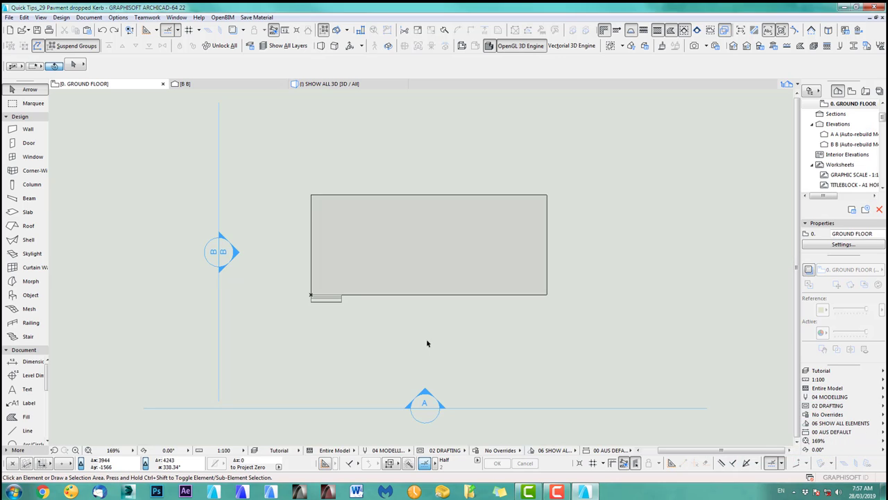
pyautogui.press('F3')
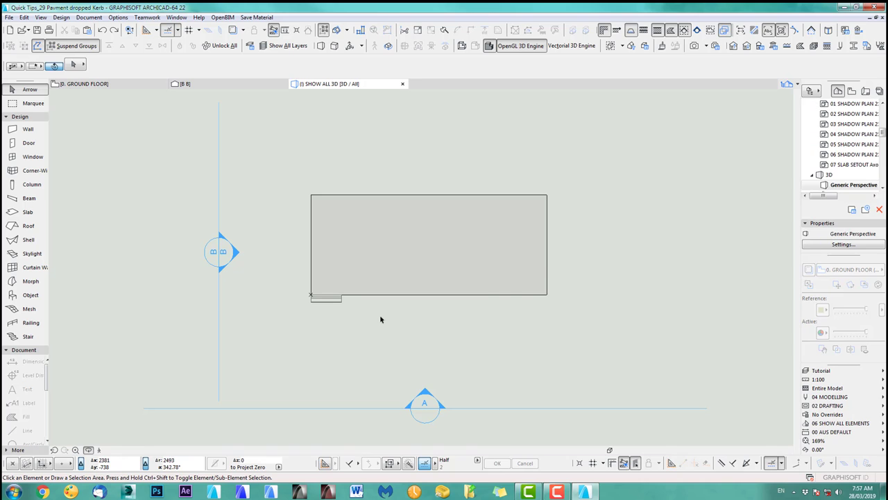
pyautogui.keyDown('shift'); pyautogui.moveTo(428, 290); pyautogui.dragTo(376, 321, button='middle'); pyautogui.keyUp('shift')
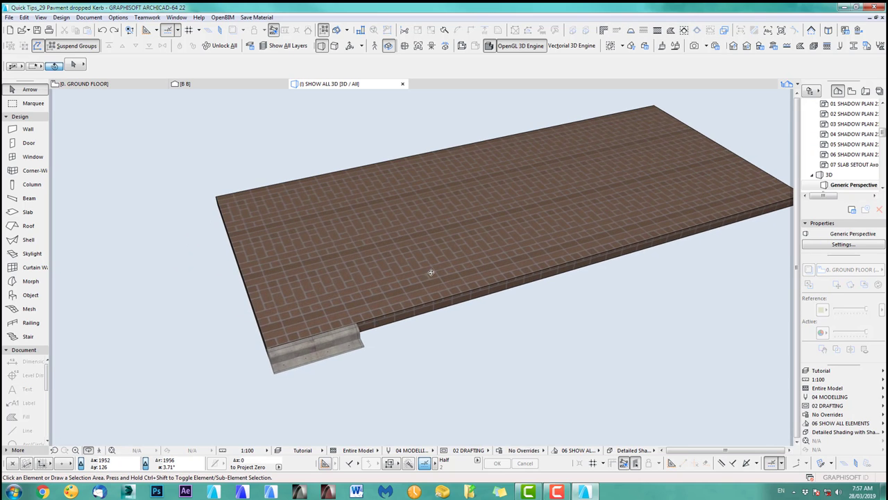
pyautogui.keyDown('shift'); pyautogui.moveTo(444, 274); pyautogui.dragTo(301, 351, button='middle'); pyautogui.keyUp('shift')
pyautogui.scroll(-6, 301, 351)
# Step: Add two nodes 2000 mm apart along the kerb-side edge of the pavement slab in the ground floor plan
pyautogui.press('F2')
pyautogui.scroll(3, 404, 332)
pyautogui.click(406, 280)
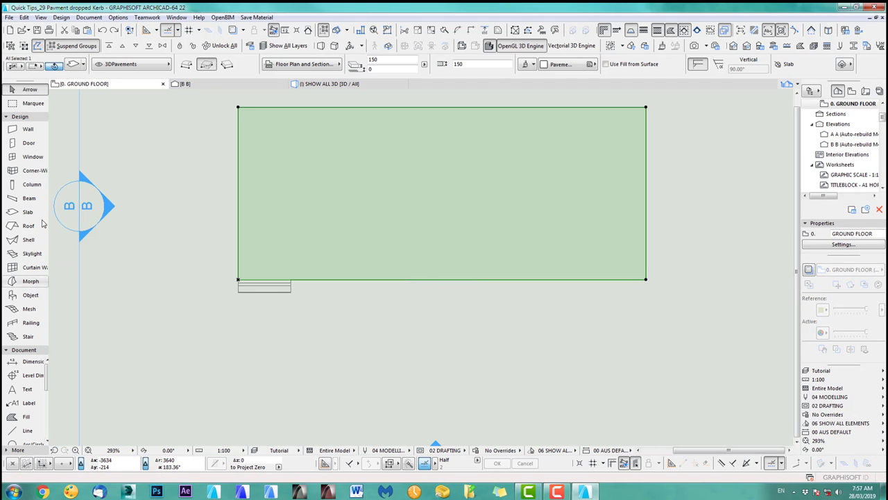
pyautogui.click(18, 215)
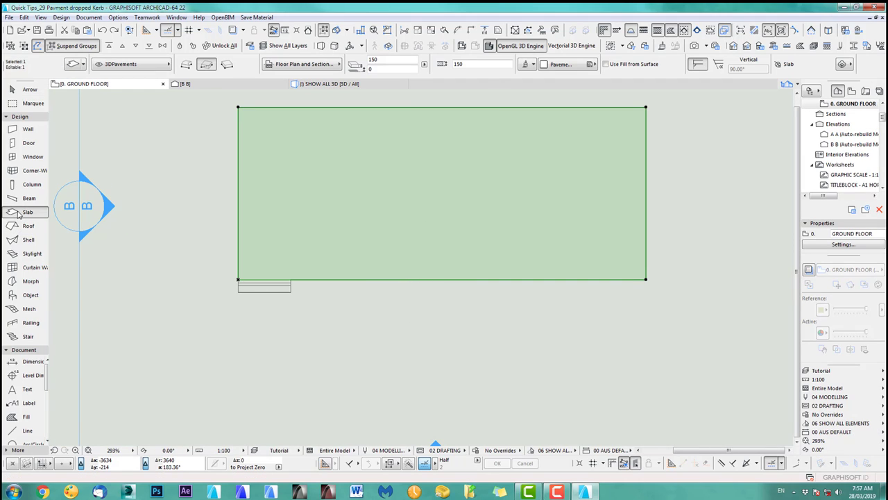
pyautogui.click(380, 279)
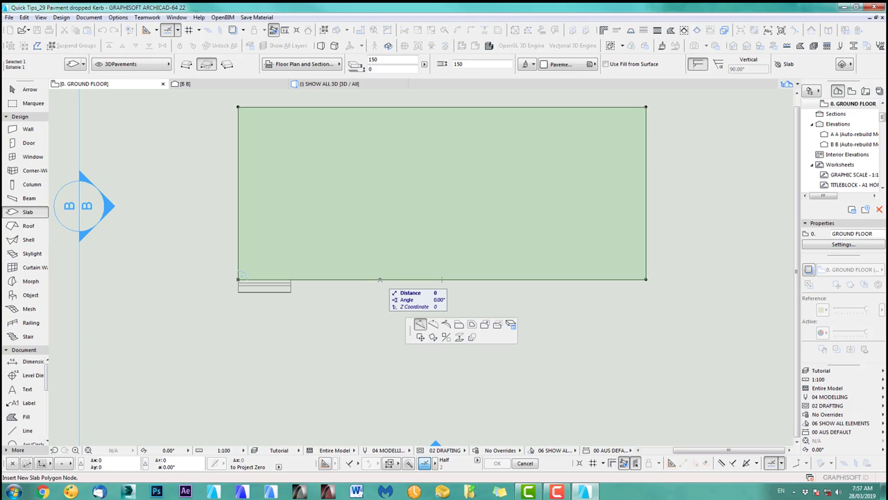
pyautogui.click(373, 278)
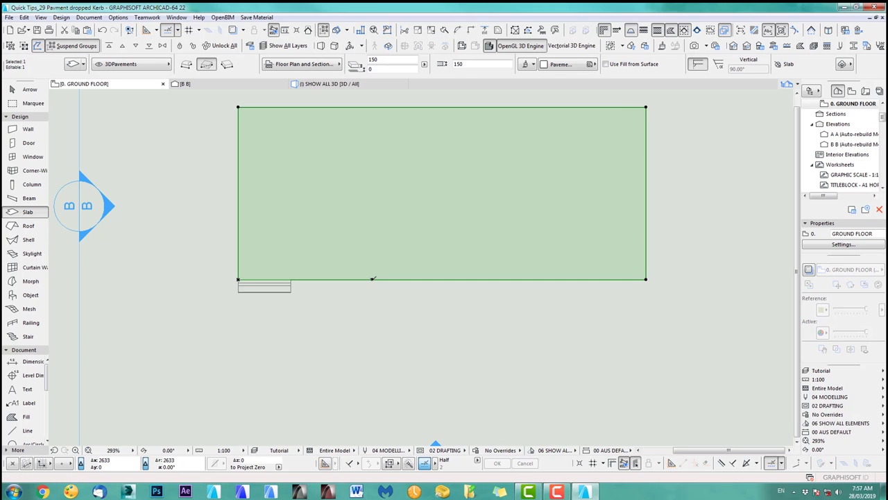
pyautogui.click(380, 279)
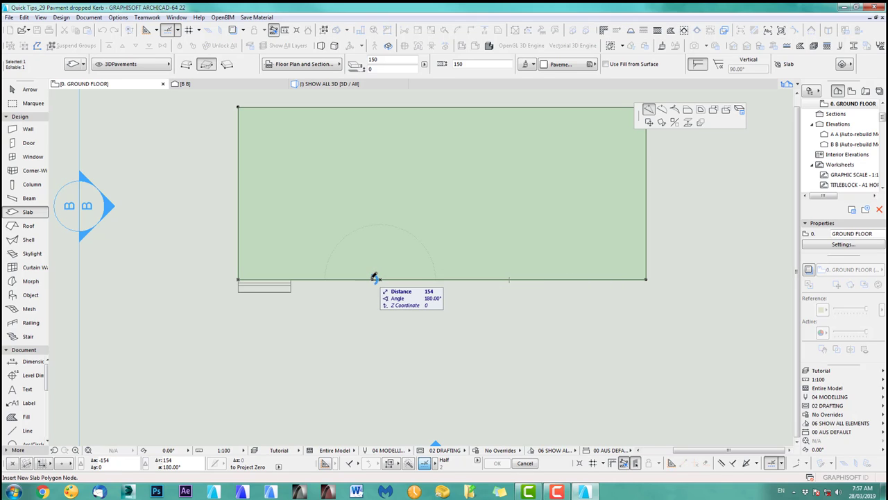
pyautogui.press('x')
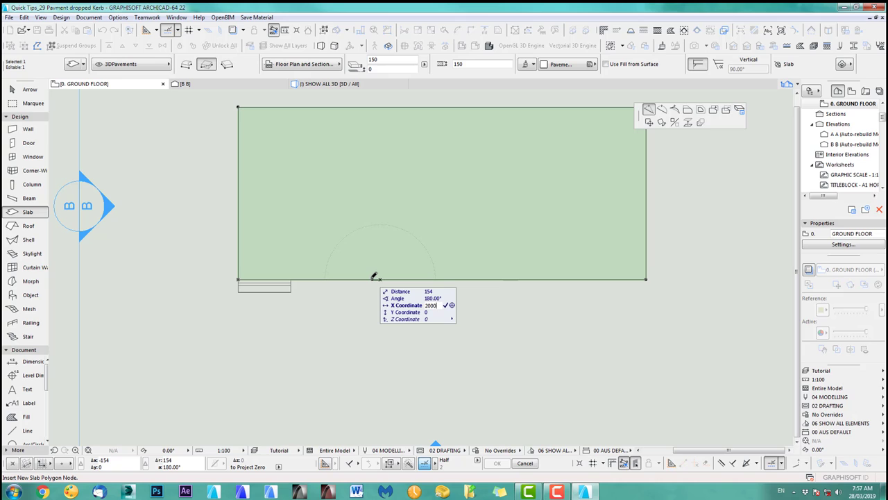
pyautogui.press('Return')
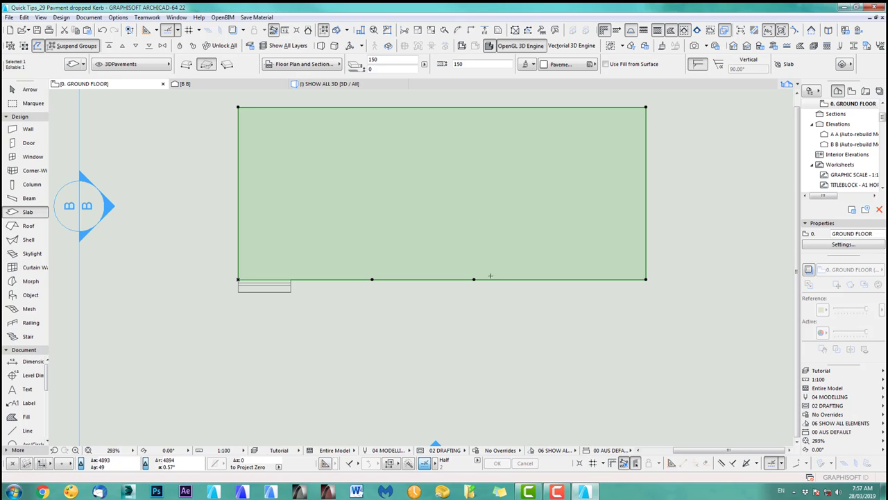
# Step: Offset the slab edge segment between the two new nodes 1000 mm inward to form a rectangular recess, and check it in 3D
pyautogui.click(458, 279)
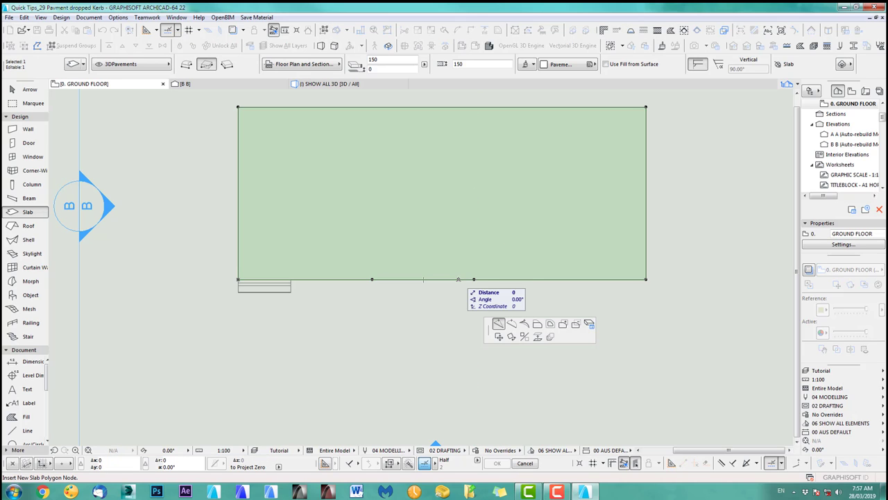
pyautogui.click(537, 324)
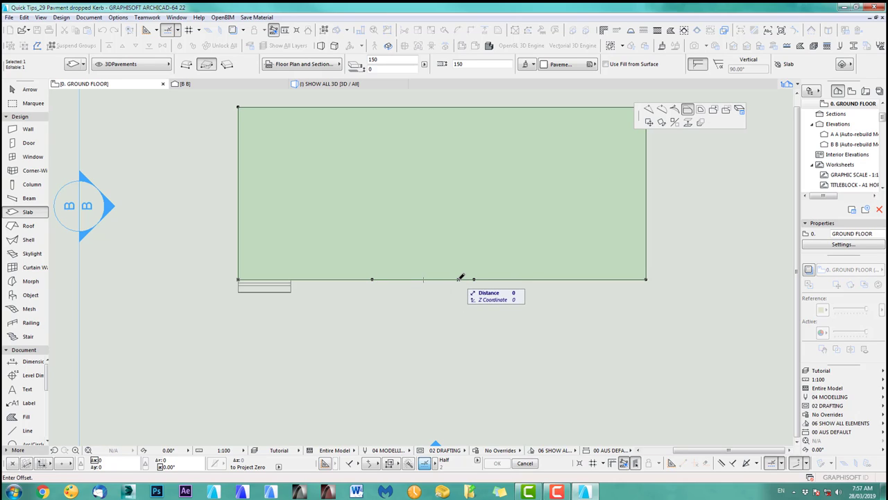
pyautogui.press('y')
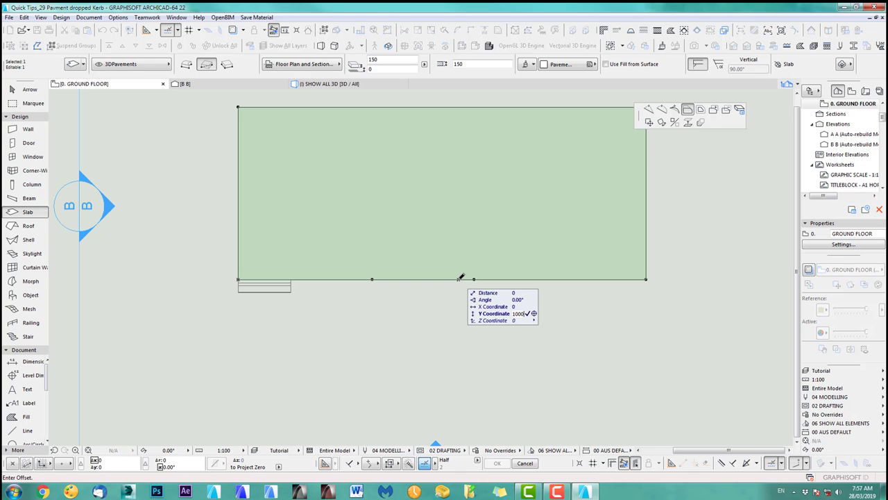
pyautogui.write('1000')
pyautogui.press('Return')
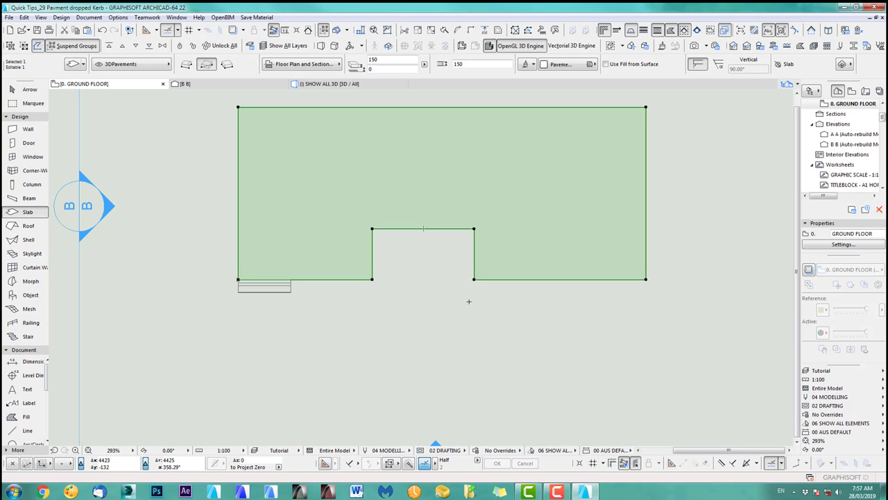
pyautogui.press('Escape')
pyautogui.press('F3')
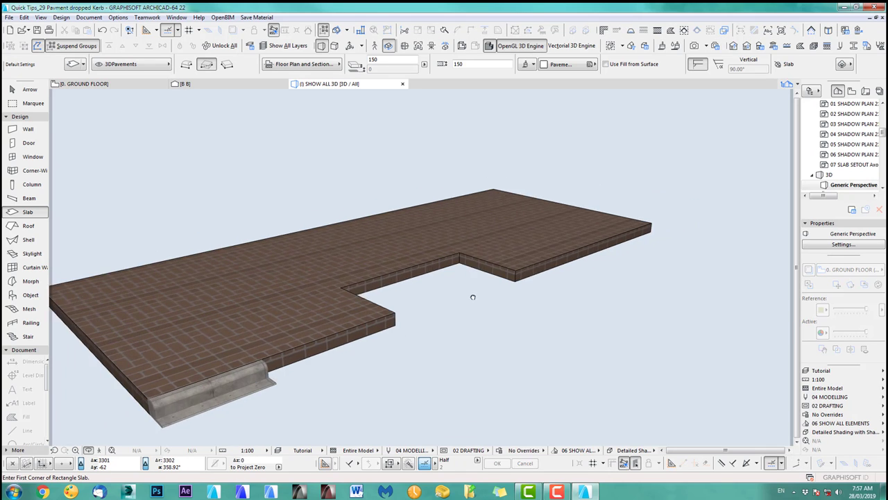
# Step: Move both outer corners of the slab recess 1000 mm outward along the kerb edge to make a trapezoidal opening, and check it in 3D
pyautogui.press('F2')
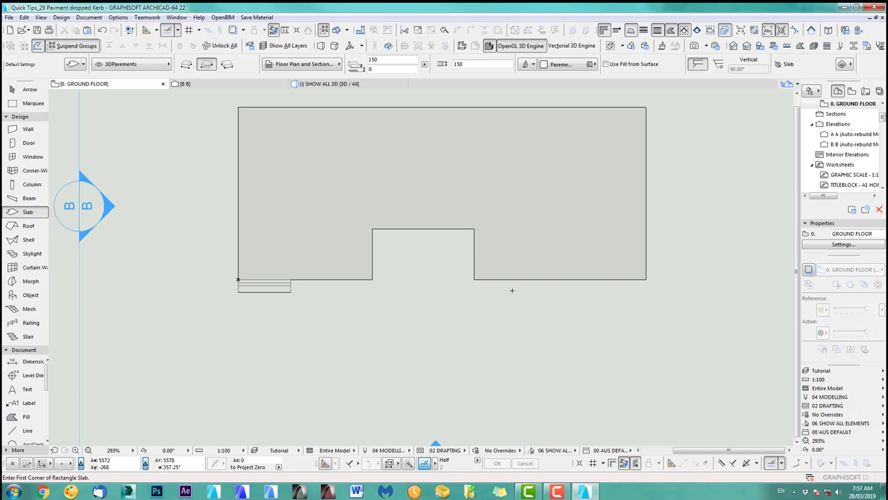
pyautogui.keyDown('shift'); pyautogui.click(487, 281); pyautogui.keyUp('shift')
pyautogui.click(474, 279)
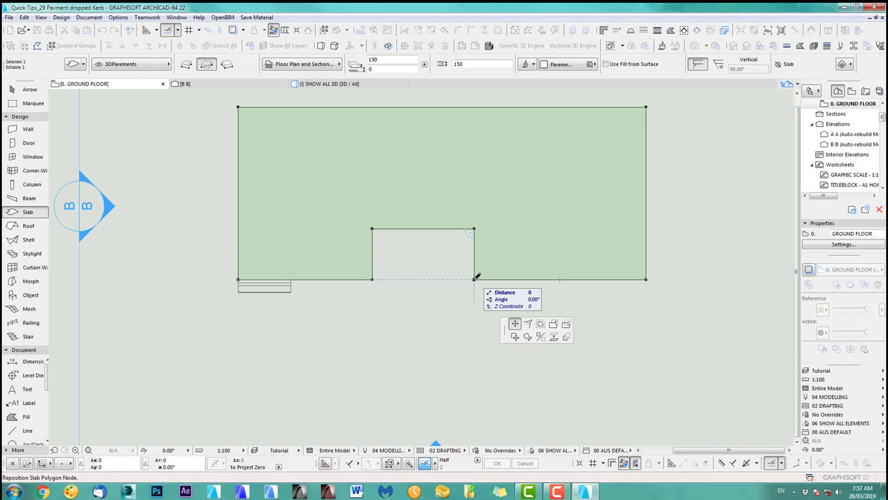
pyautogui.press('x')
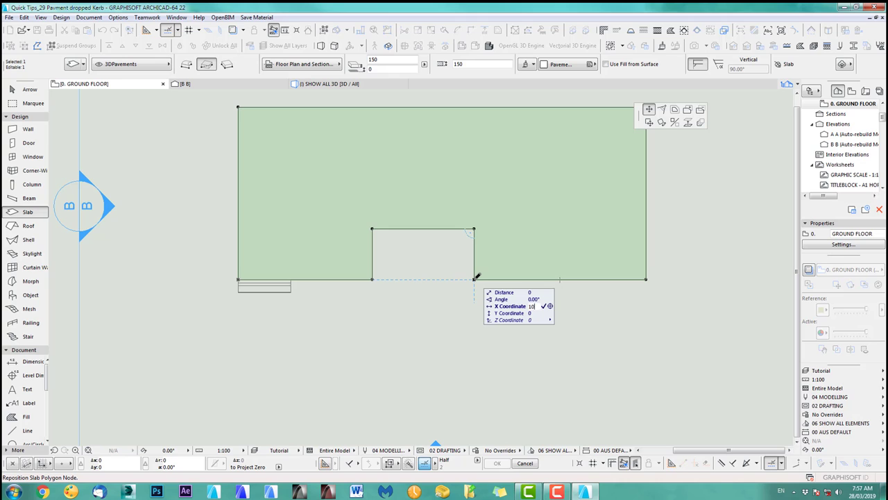
pyautogui.press('Return')
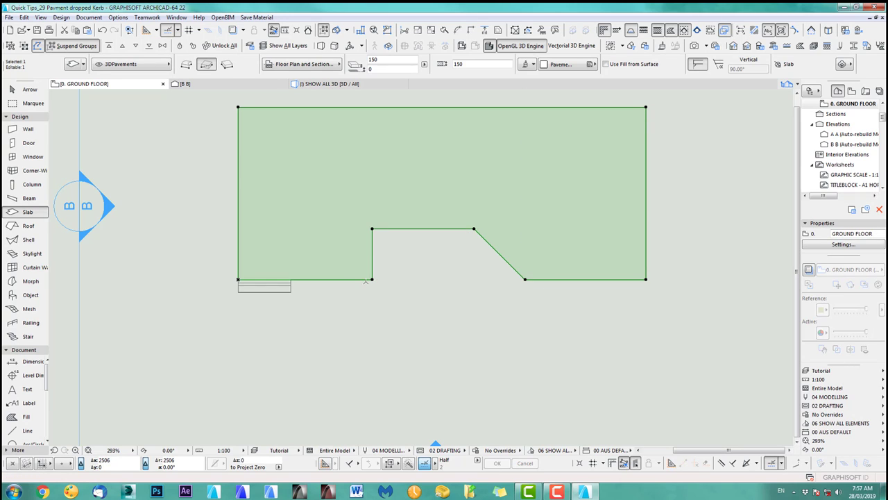
pyautogui.click(373, 278)
pyautogui.press('x')
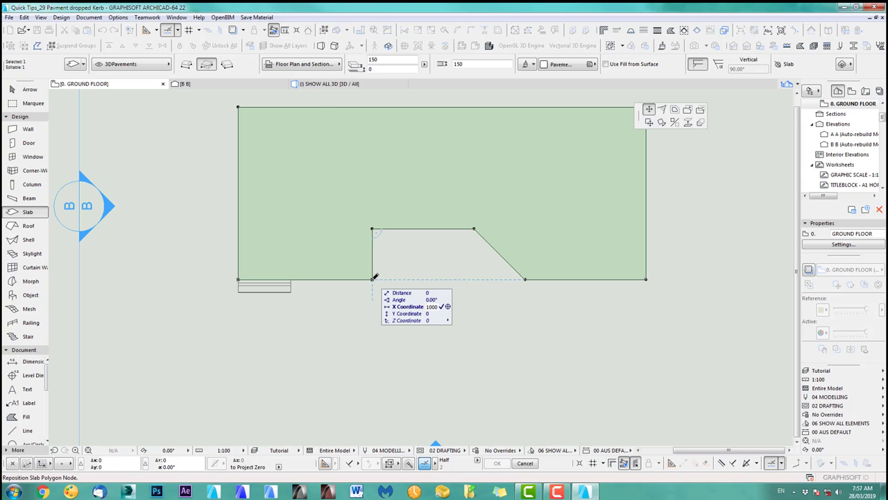
pyautogui.press('Return')
pyautogui.press('Escape')
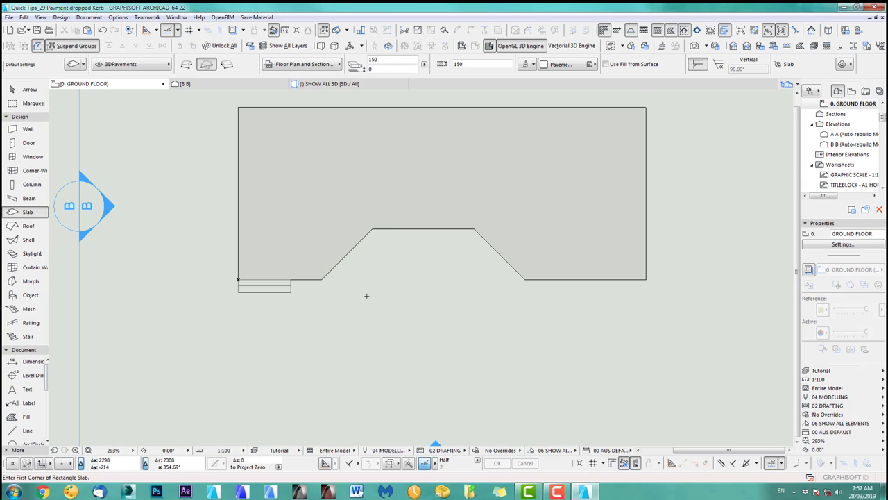
pyautogui.press('F3')
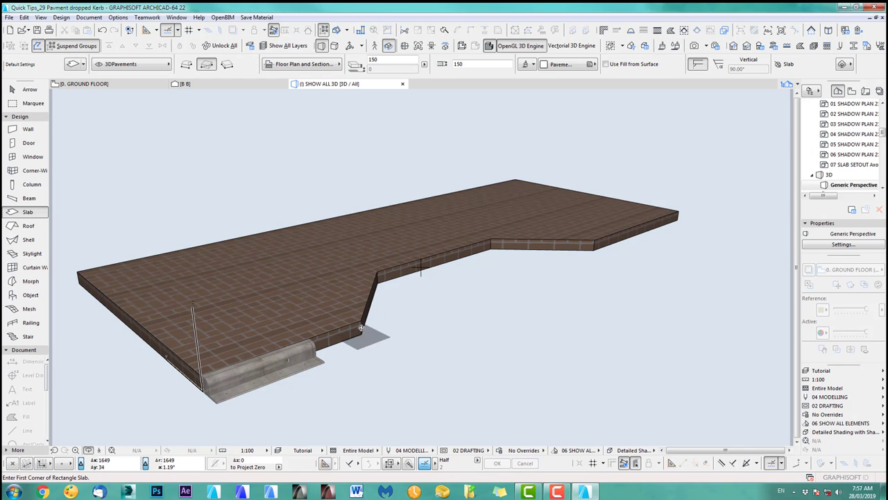
# Step: Draw a mesh with the default settings on the 3DPavements layer, tracing the four corners of the trapezoidal slab recess in plan
pyautogui.press('F2')
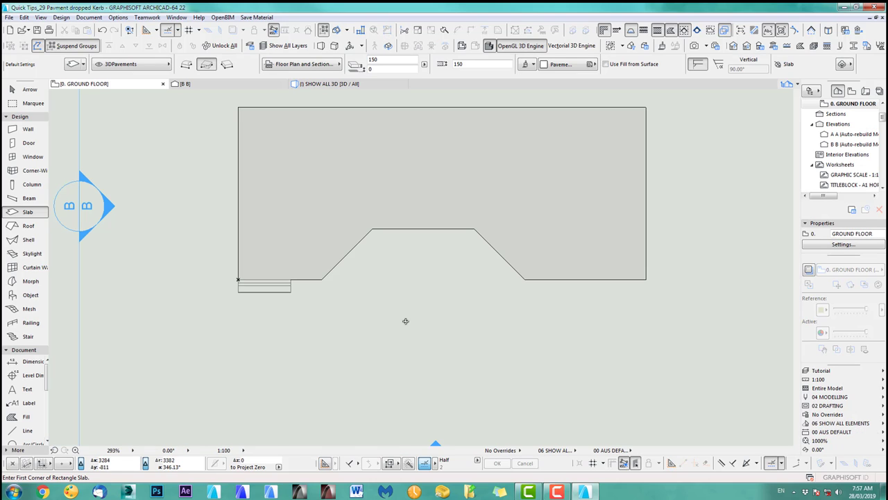
pyautogui.click(19, 308)
pyautogui.doubleClick(21, 310)
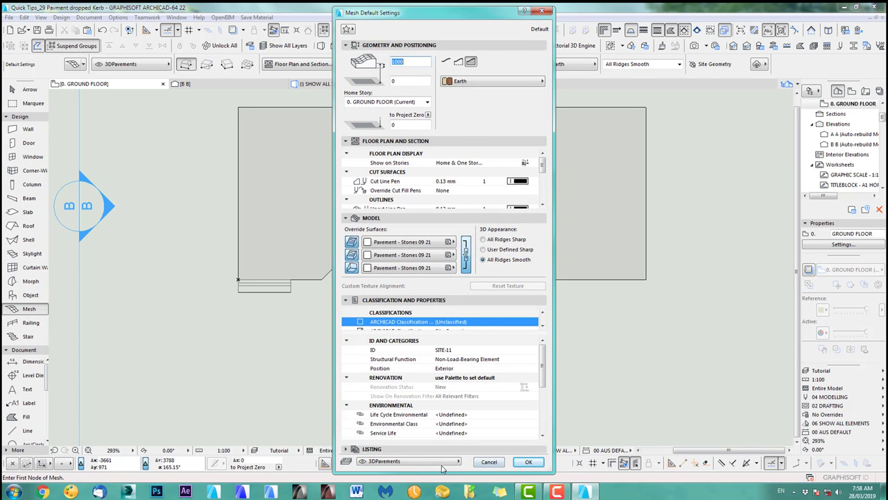
pyautogui.click(528, 461)
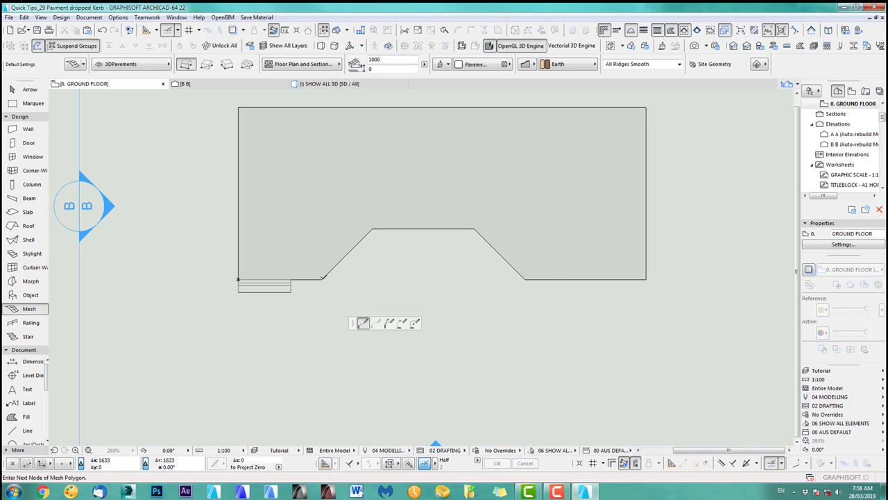
pyautogui.click(321, 279)
pyautogui.click(526, 279)
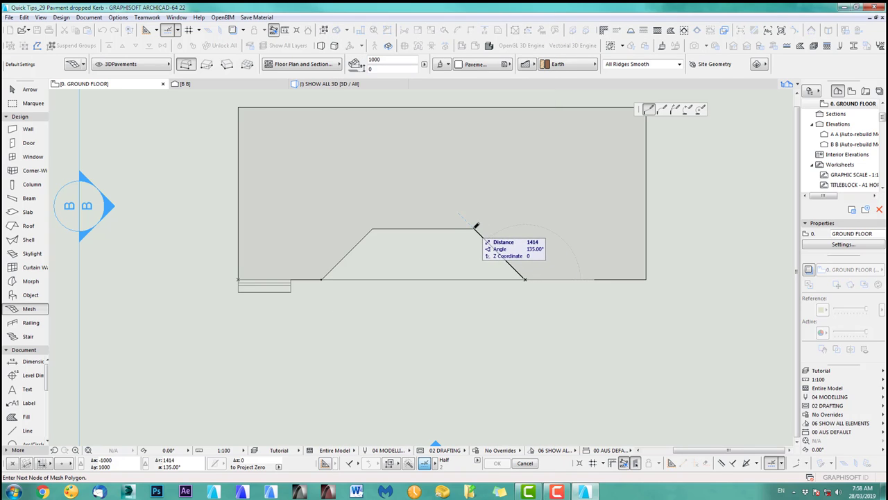
pyautogui.click(475, 229)
pyautogui.doubleClick(373, 228)
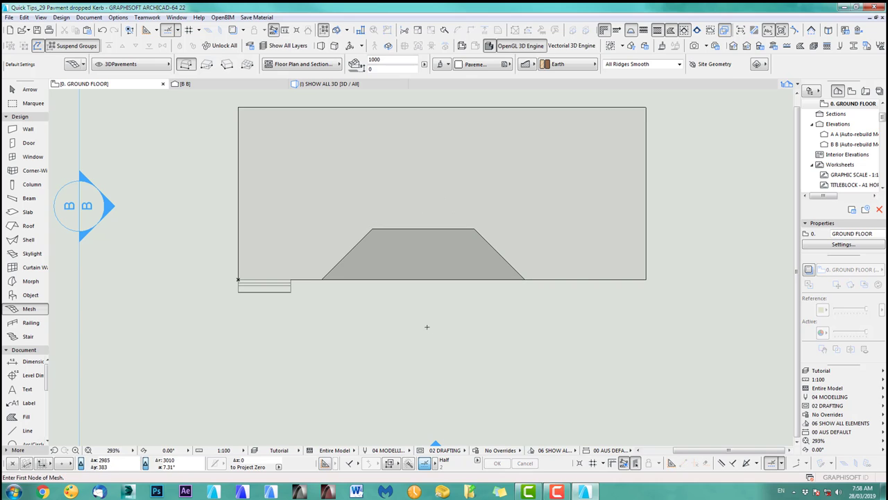
# Step: Raise the mesh's two rear corner nodes in 3D to the top surface of the surrounding slab
pyautogui.press('F3')
pyautogui.keyDown('shift'); pyautogui.moveTo(551, 303); pyautogui.dragTo(488, 303, button='middle'); pyautogui.keyUp('shift')
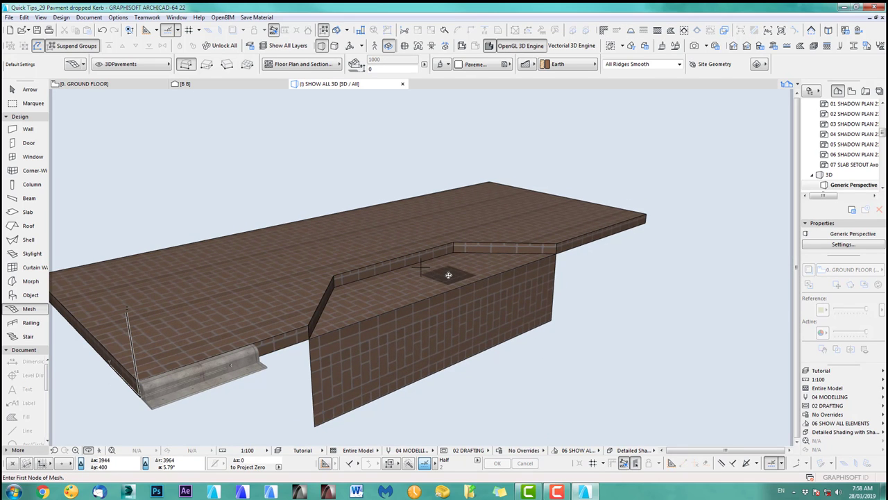
pyautogui.keyDown('shift'); pyautogui.click(457, 258); pyautogui.keyUp('shift')
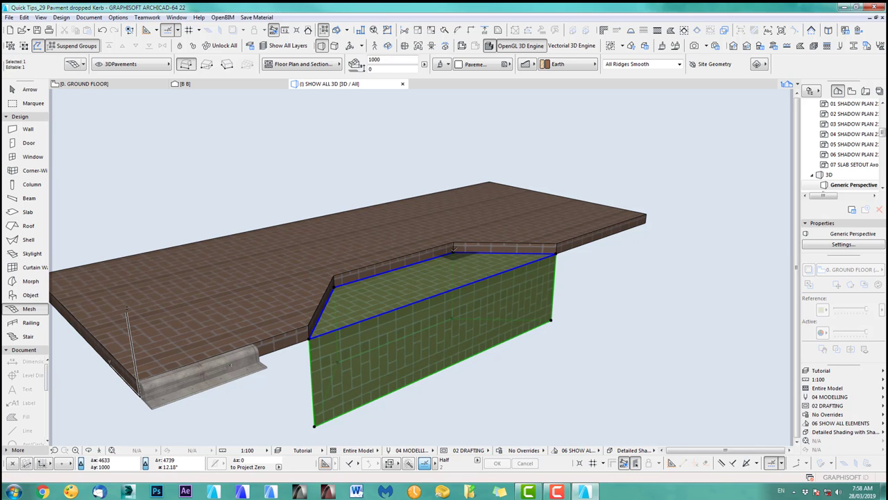
pyautogui.click(454, 251)
pyautogui.click(571, 295)
pyautogui.click(453, 242)
pyautogui.click(335, 284)
pyautogui.click(434, 334)
pyautogui.click(333, 275)
# Step: Examine the kerb's end profile beside the mesh in 3D and its dimensions in the B-B elevation
pyautogui.moveTo(547, 393); pyautogui.dragTo(575, 368, button='middle')
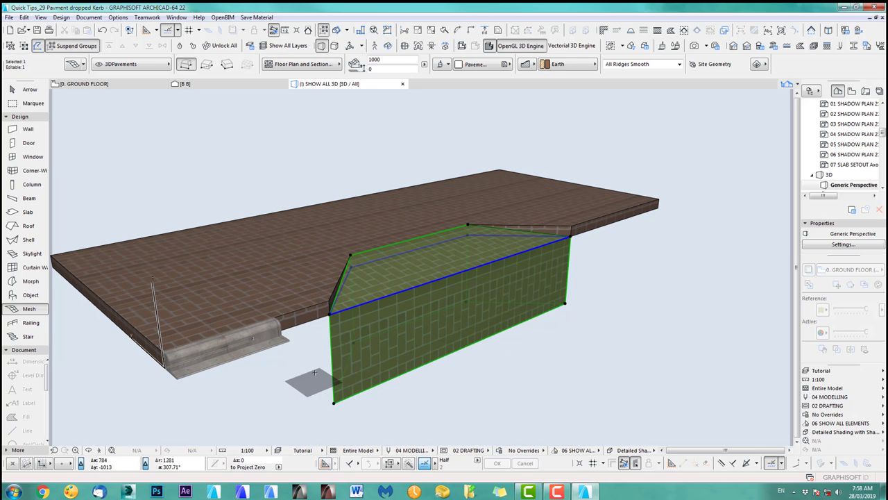
pyautogui.scroll(5, 312, 350)
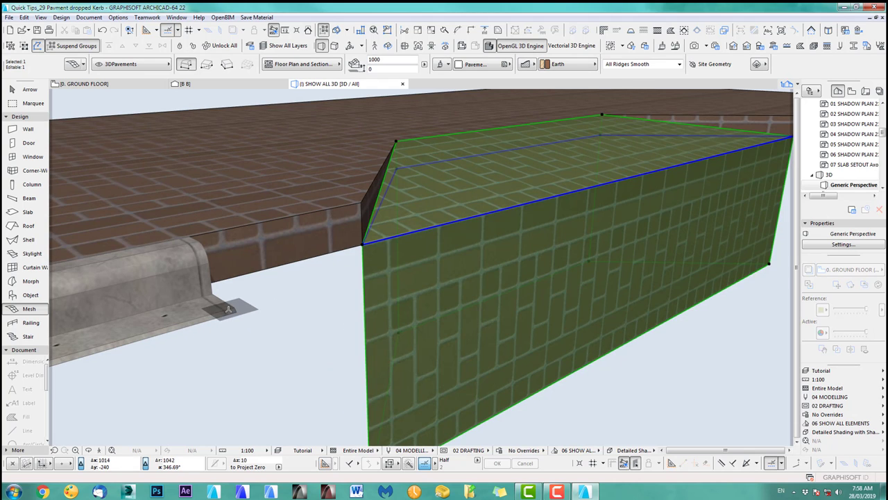
pyautogui.press('Escape')
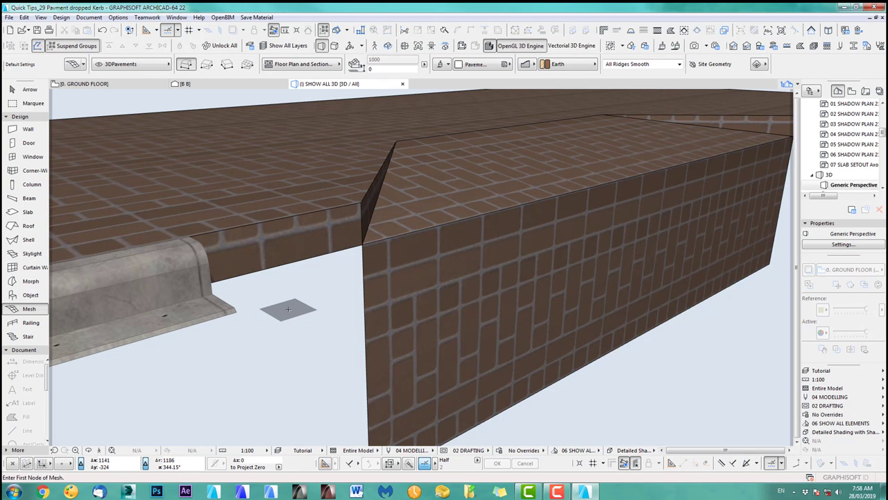
pyautogui.press('F2')
pyautogui.click(209, 84)
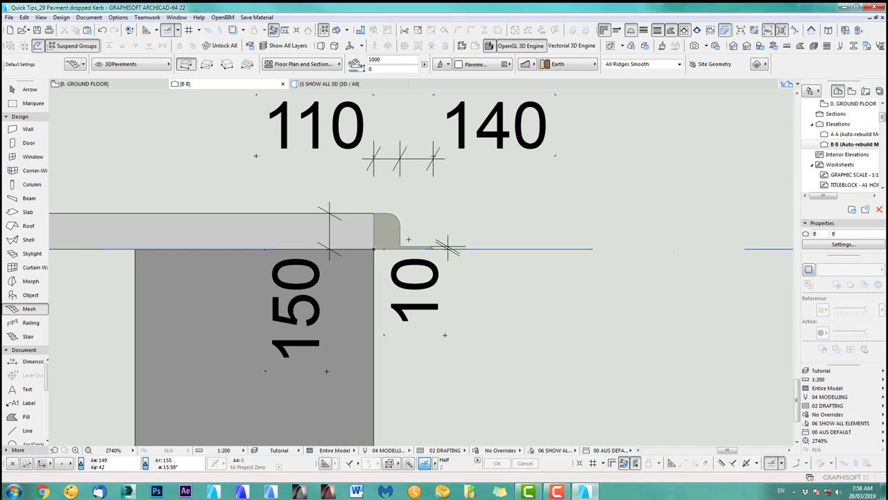
pyautogui.scroll(1, 407, 240)
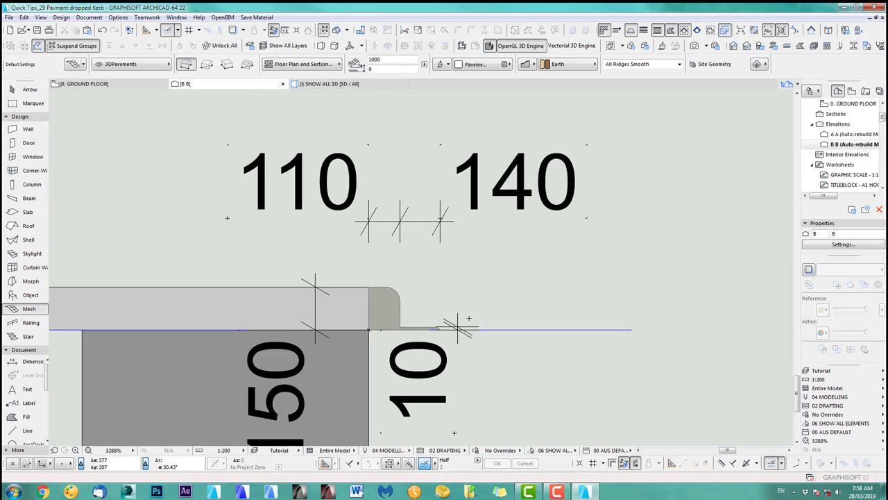
# Step: Try to raise the mesh's two front corner nodes in 3D to the height of the kerb's lip
pyautogui.scroll(3, 448, 345)
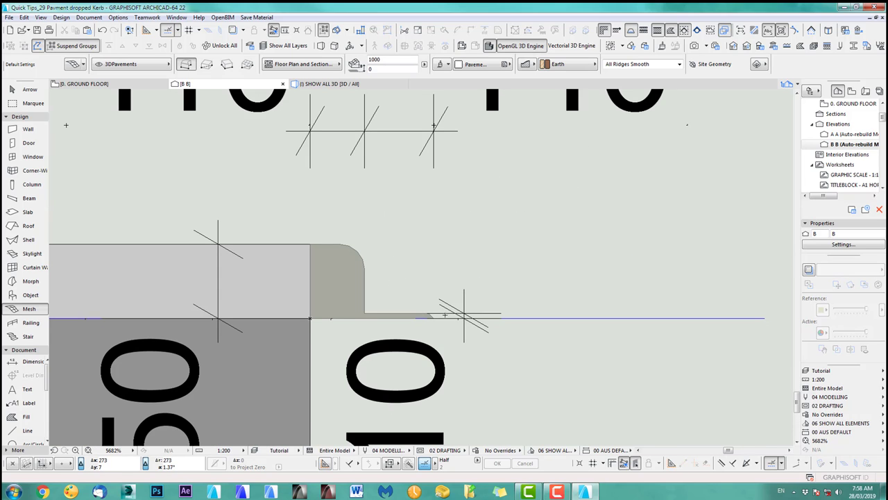
pyautogui.press('F2')
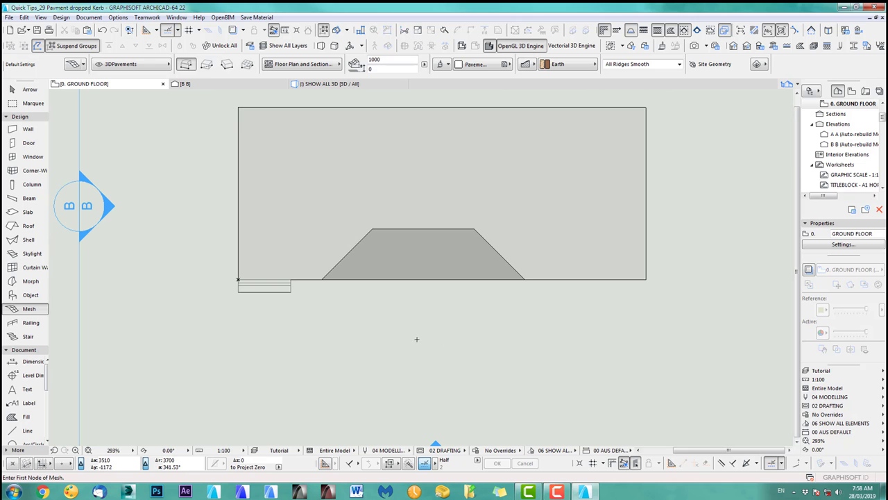
pyautogui.press('F3')
pyautogui.keyDown('shift'); pyautogui.click(366, 244); pyautogui.keyUp('shift')
pyautogui.click(362, 243)
pyautogui.click(444, 289)
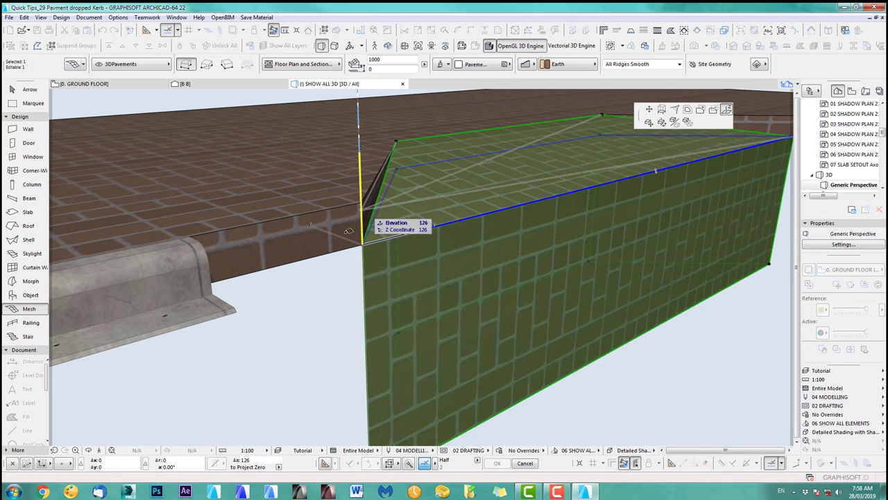
pyautogui.click(235, 306)
pyautogui.moveTo(724, 164); pyautogui.dragTo(684, 161, button='middle')
pyautogui.click(677, 161)
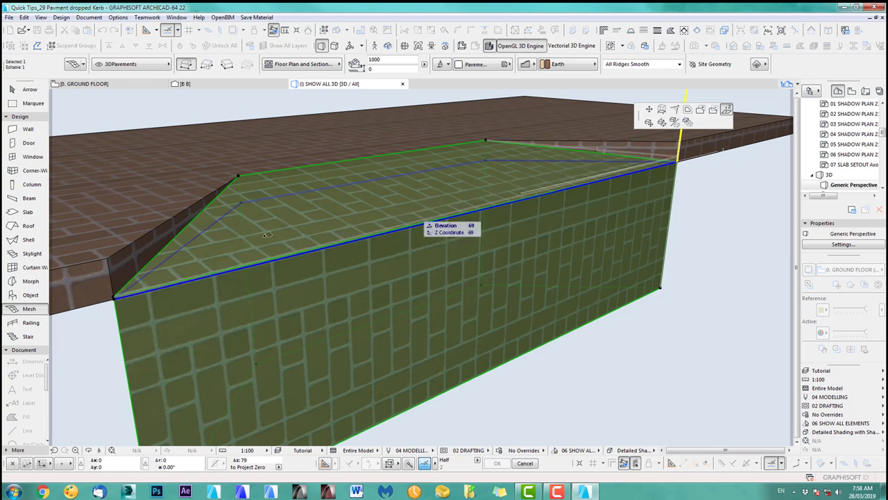
pyautogui.click(115, 295)
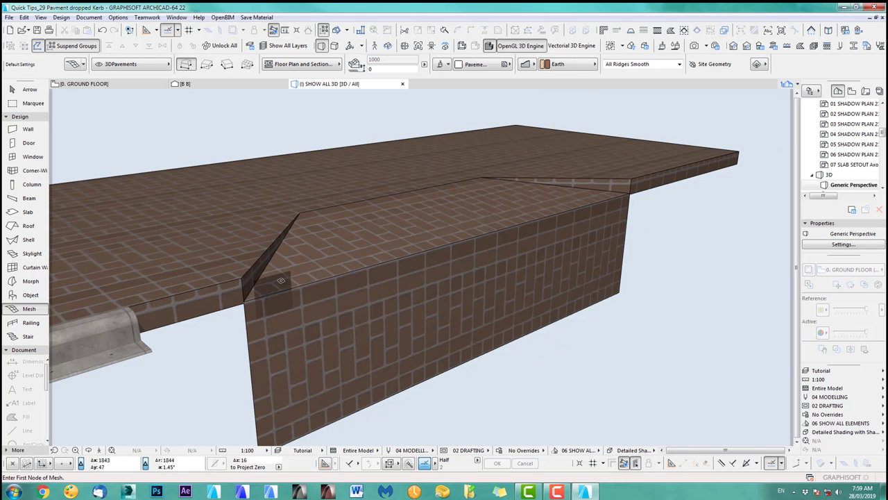
# Step: Undo the elevation edits on the mesh's front corner nodes
pyautogui.keyDown('shift'); pyautogui.click(290, 281); pyautogui.keyUp('shift')
pyautogui.scroll(1, 249, 295)
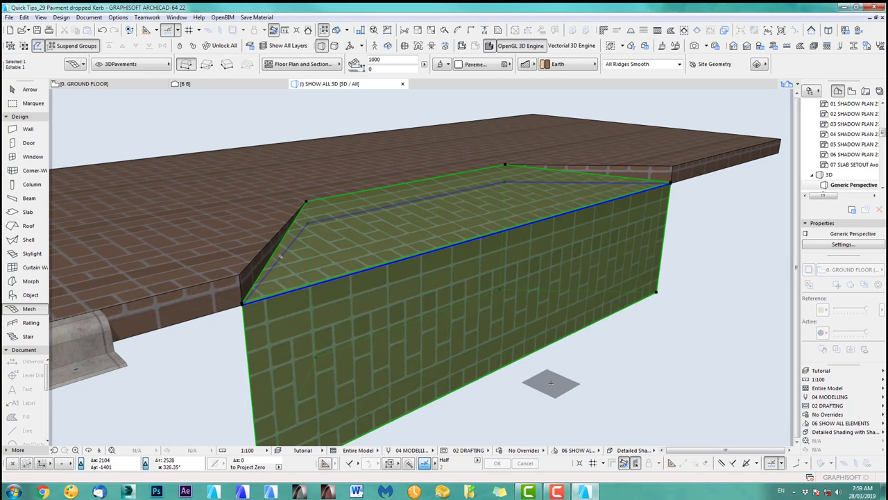
pyautogui.click(102, 30)
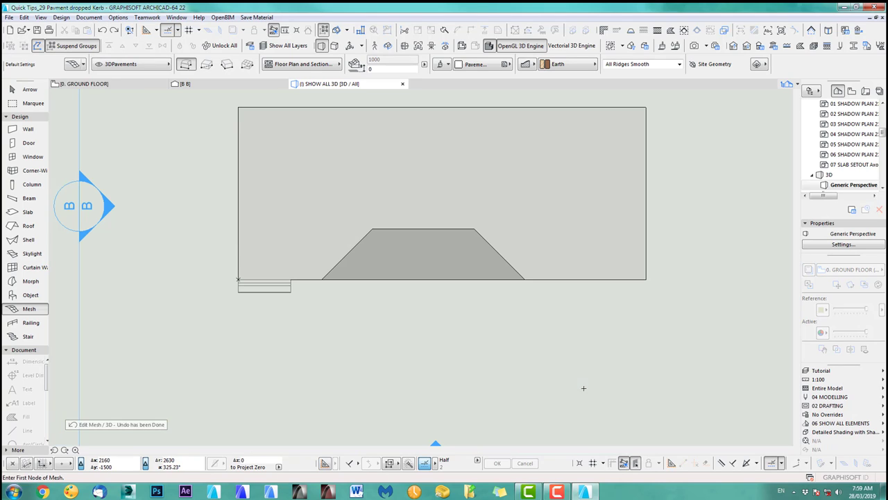
# Step: Insert two new nodes on the mesh's front edge in plan, each aligned perpendicularly with a rear corner of the trapezoid
pyautogui.press('F2')
pyautogui.click(383, 263)
pyautogui.scroll(4, 373, 271)
pyautogui.click(375, 291)
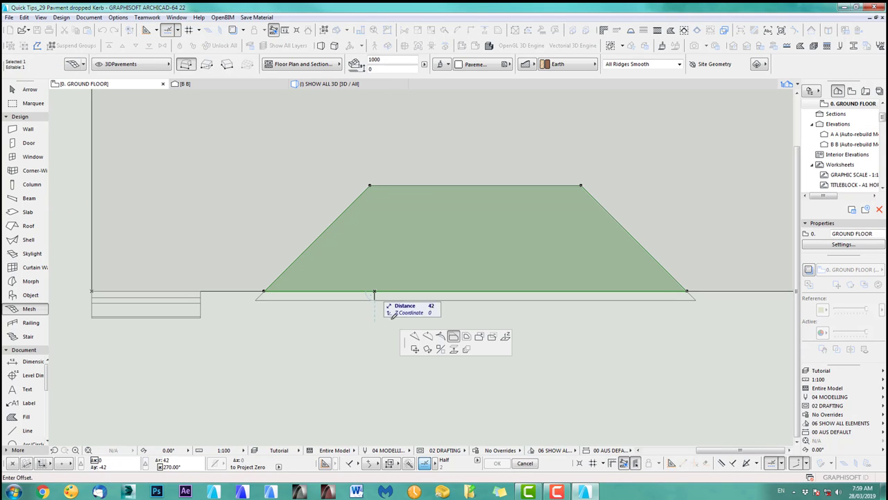
pyautogui.press('shift')
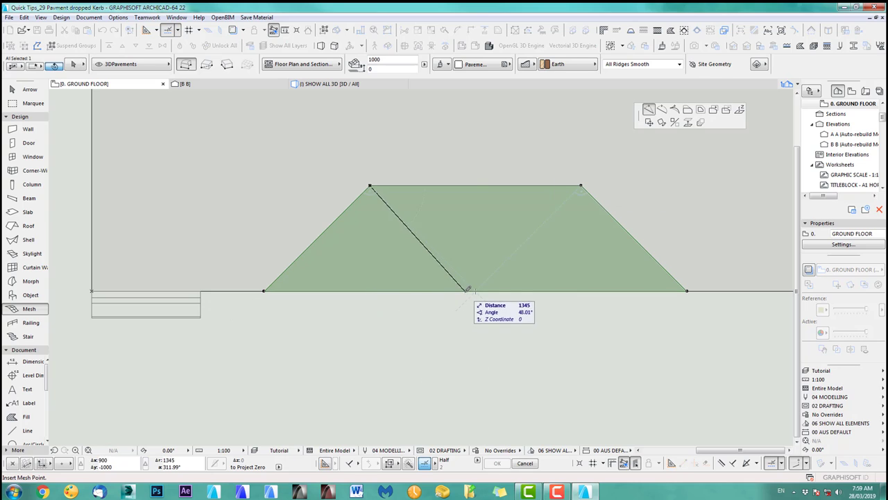
pyautogui.click(371, 184)
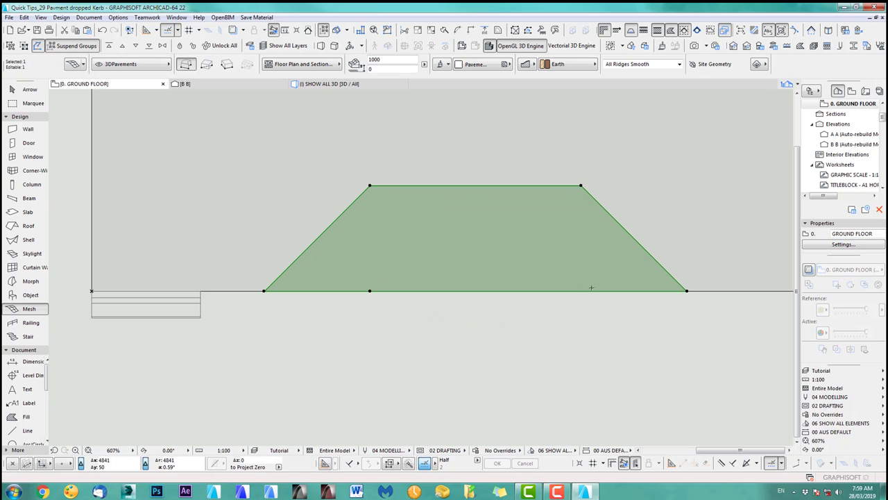
pyautogui.click(567, 290)
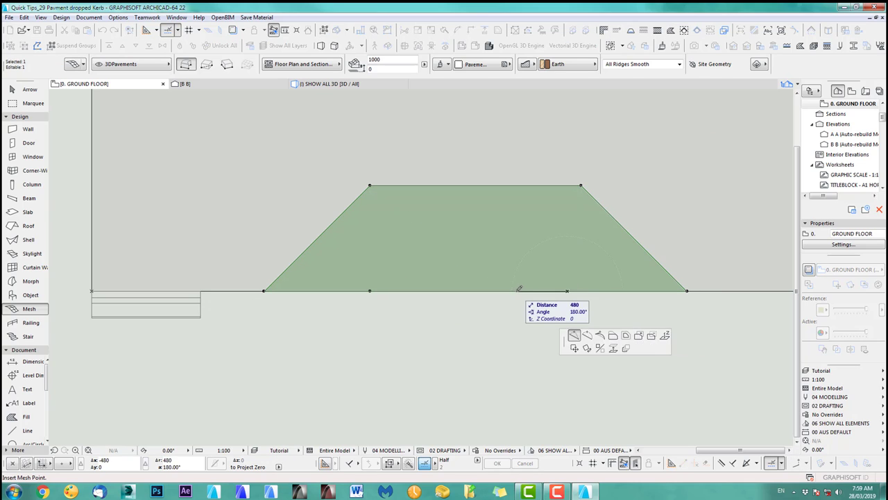
pyautogui.keyDown('shift'); pyautogui.click(581, 185); pyautogui.keyUp('shift')
pyautogui.click(582, 186)
# Step: Show the whole model in 3D and raise the mesh's two outer front corner nodes to the slab's top surface at 150 mm
pyautogui.press('F5')
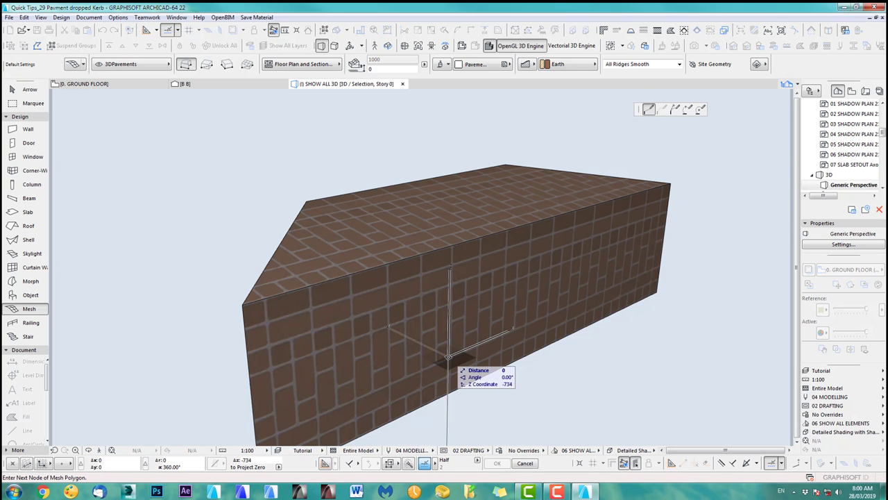
pyautogui.press('F2')
pyautogui.press('F5')
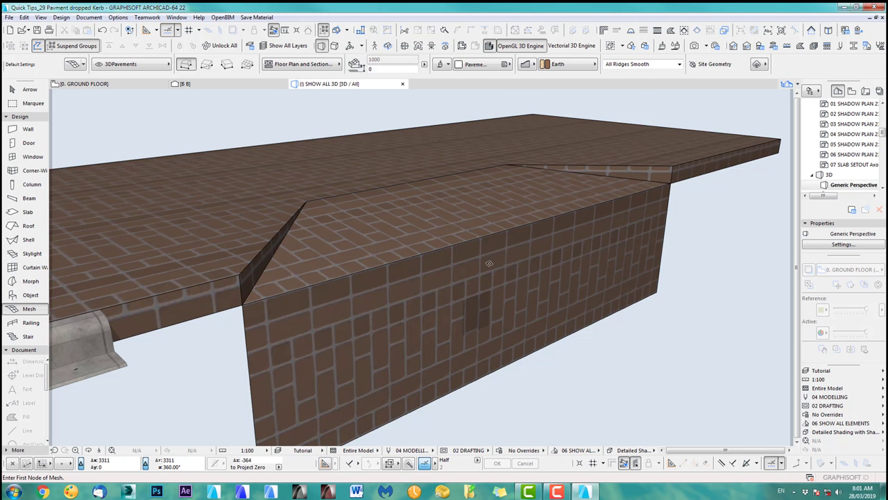
pyautogui.keyDown('shift'); pyautogui.click(442, 257); pyautogui.keyUp('shift')
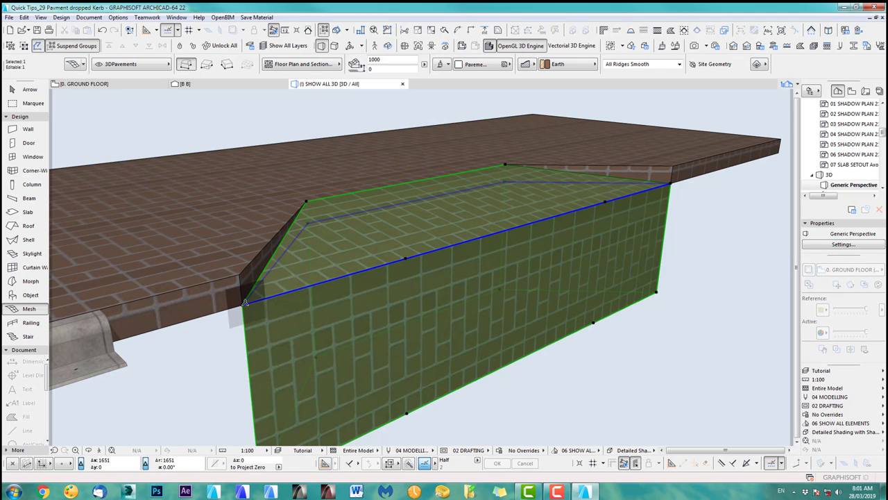
pyautogui.click(242, 303)
pyautogui.click(350, 351)
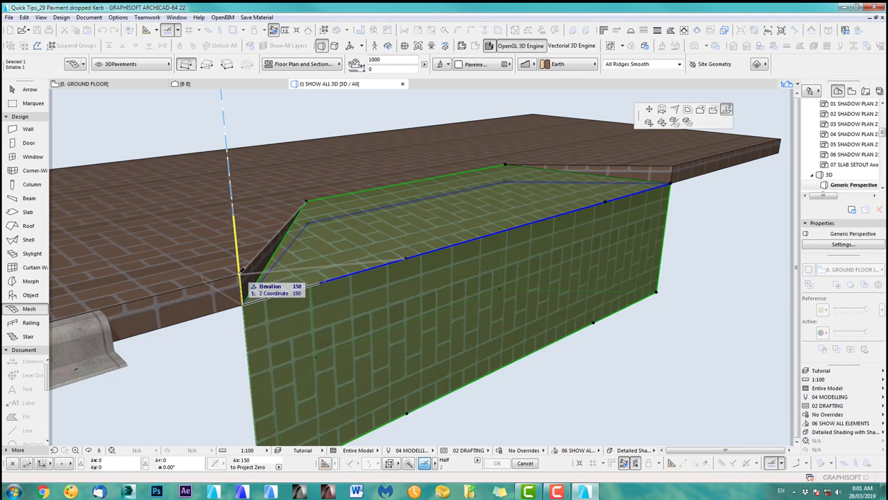
pyautogui.click(240, 275)
pyautogui.click(672, 182)
pyautogui.click(784, 226)
pyautogui.click(673, 166)
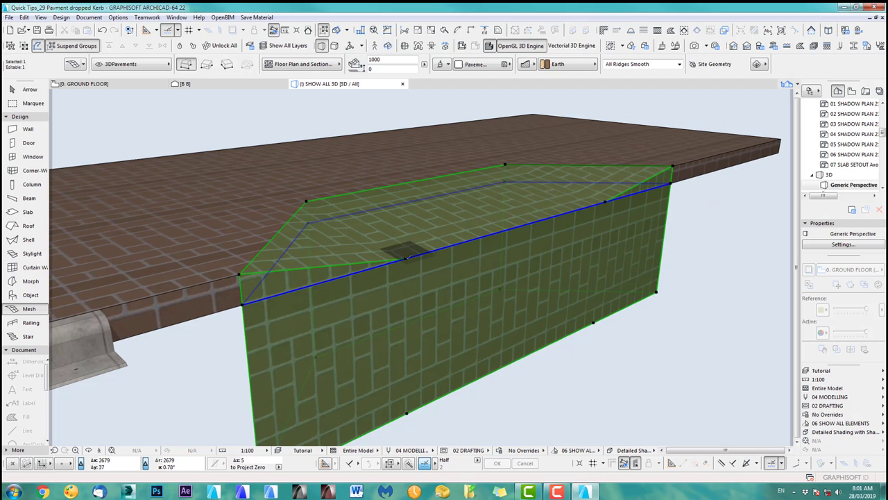
# Step: Raise the two inner front-edge nodes of the mesh to the height of the kerb's lip
pyautogui.click(406, 257)
pyautogui.click(515, 304)
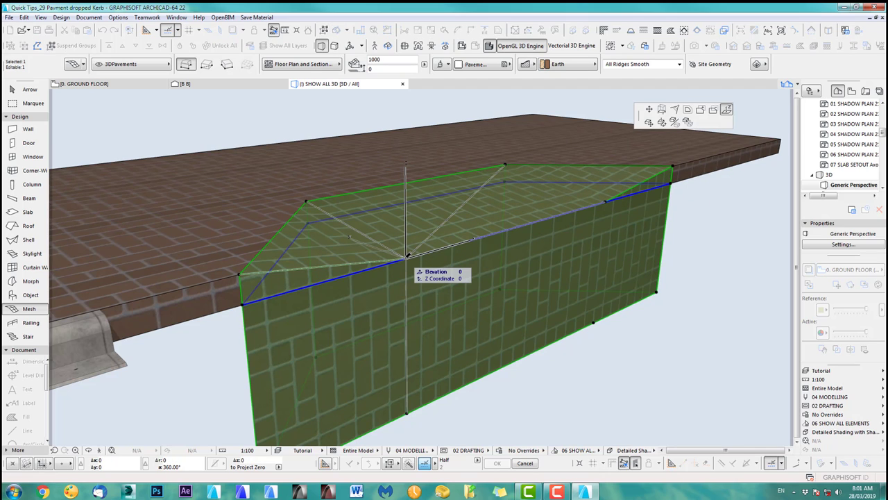
pyautogui.click(129, 358)
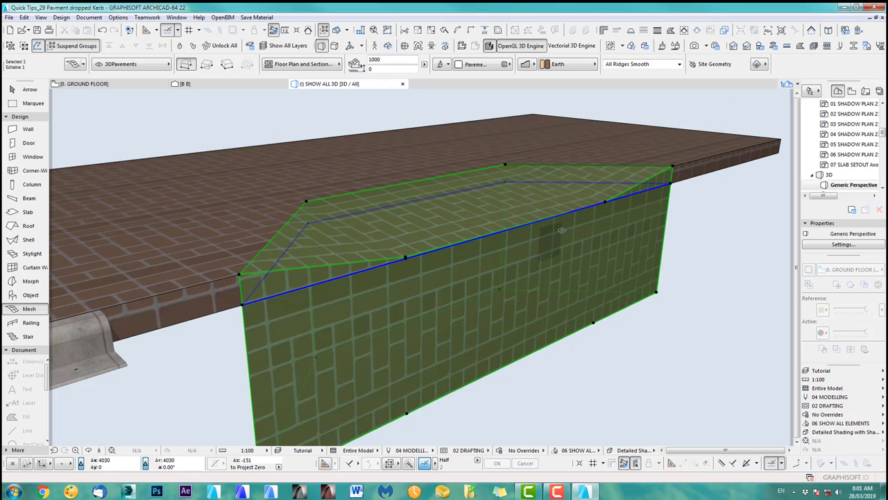
pyautogui.click(606, 202)
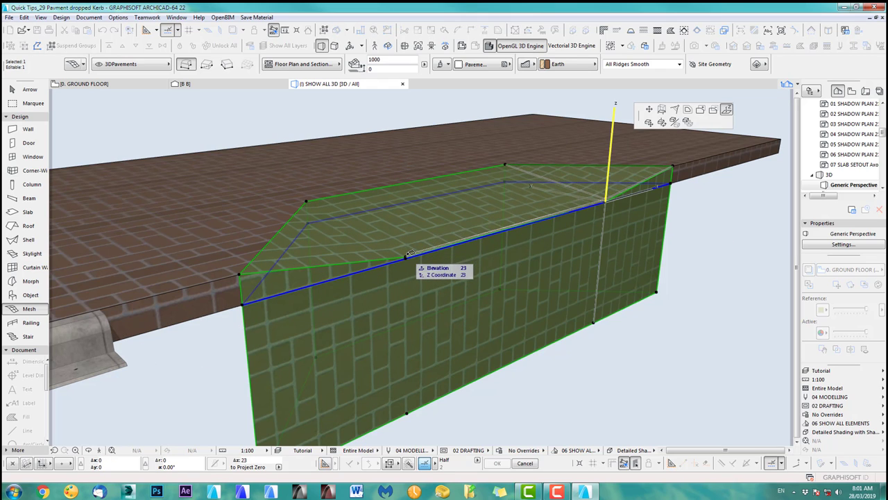
pyautogui.click(409, 252)
pyautogui.press('Escape')
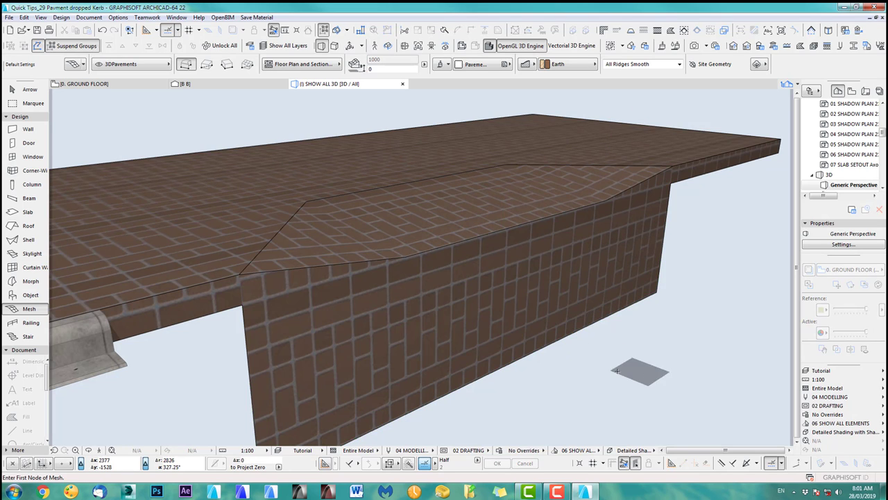
# Step: Stretch the existing kerb wall in plan so its free end meets the nearest front corner of the trapezoidal mesh
pyautogui.press('F2')
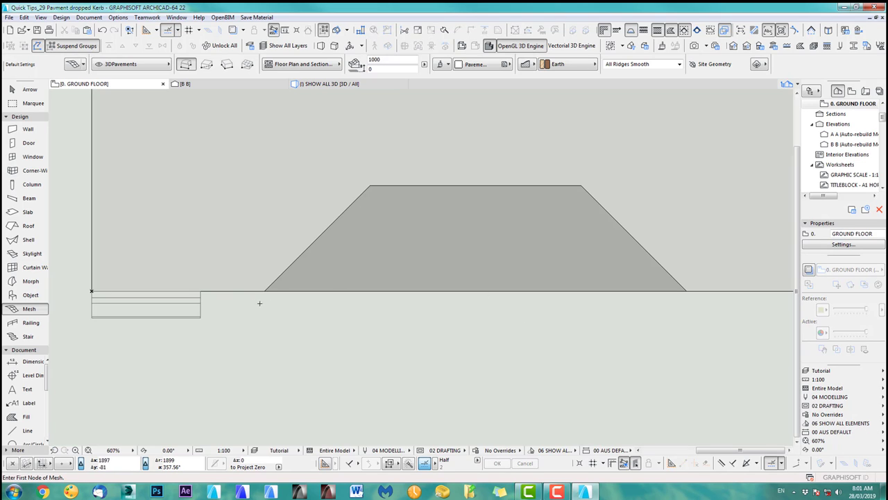
pyautogui.keyDown('shift'); pyautogui.click(197, 304); pyautogui.keyUp('shift')
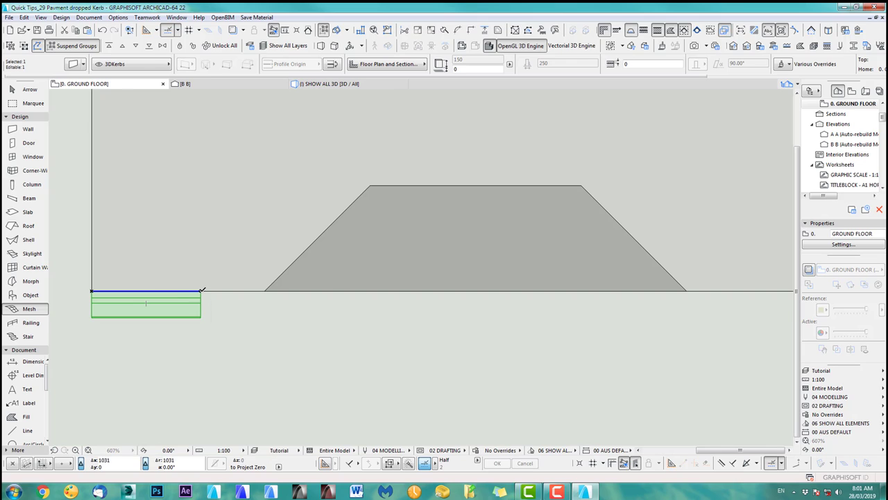
pyautogui.click(201, 290)
pyautogui.click(265, 290)
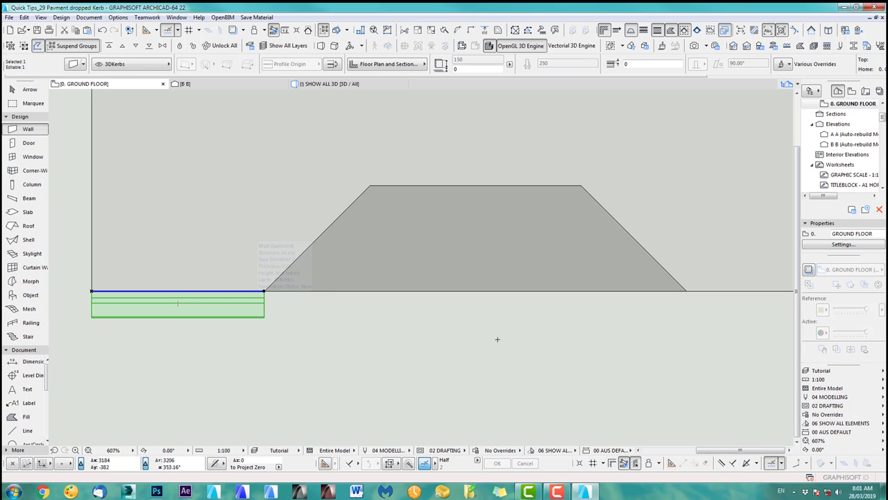
pyautogui.scroll(-3, 708, 319)
pyautogui.press('Escape')
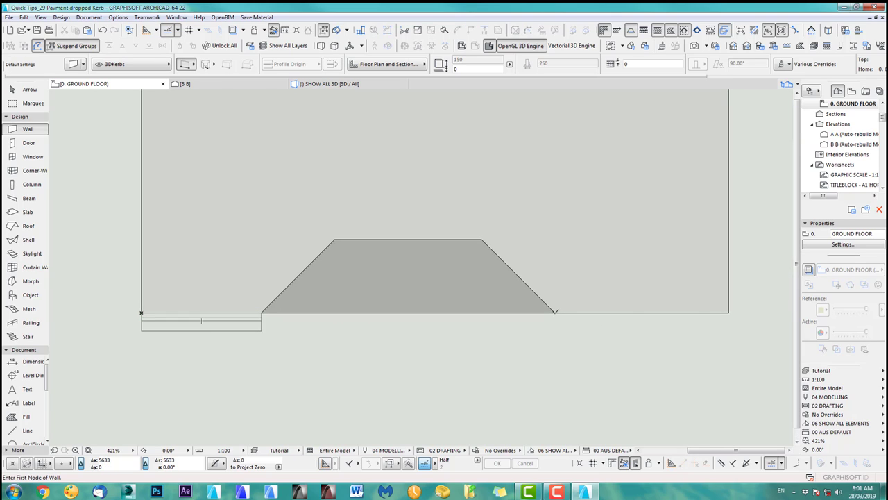
# Step: Draw two more kerb walls on the 3DKerbs layer, one from the mesh's far front corner to the slab's end, one along the mesh's front edge
pyautogui.click(556, 312)
pyautogui.click(729, 312)
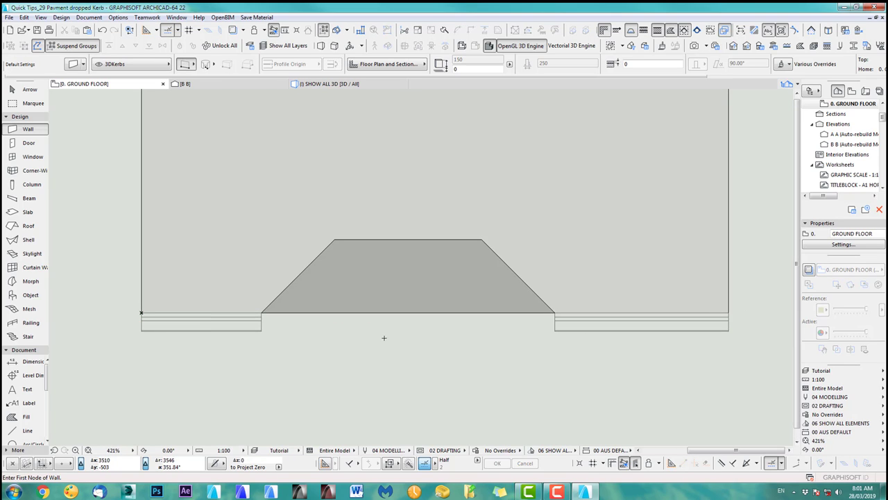
pyautogui.moveTo(386, 336); pyautogui.dragTo(409, 335, button='middle')
pyautogui.click(282, 310)
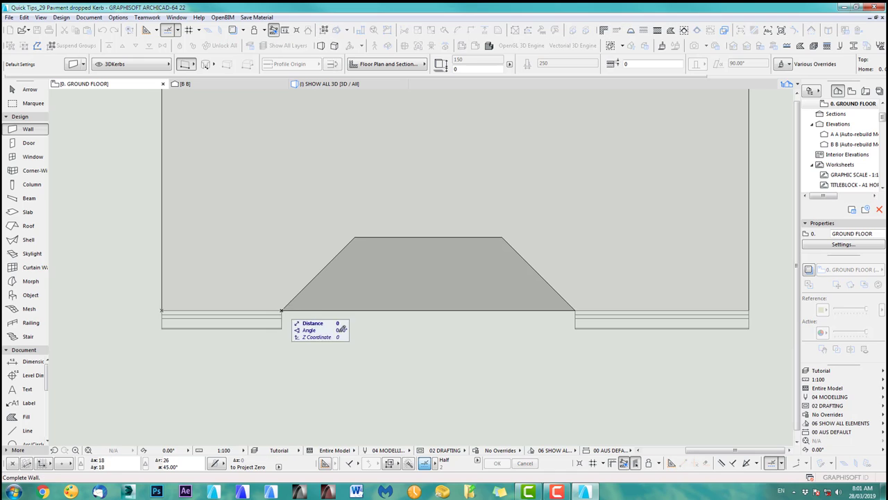
pyautogui.click(575, 310)
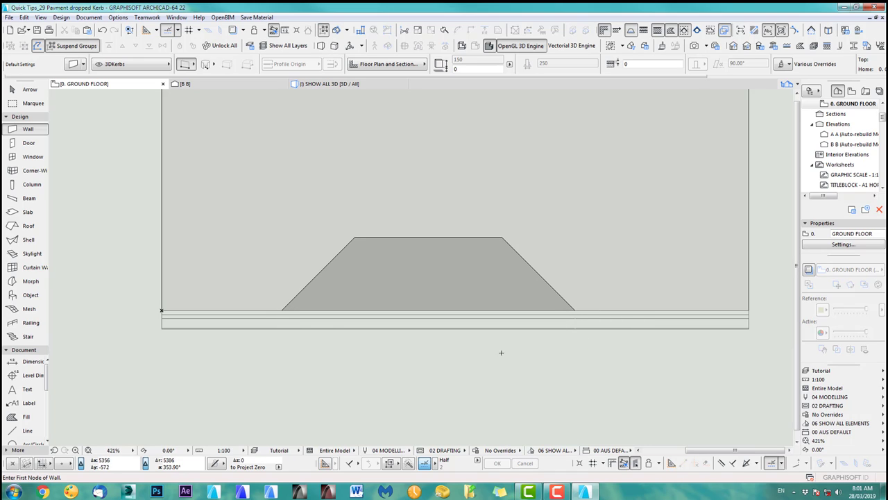
pyautogui.keyDown('shift'); pyautogui.click(301, 320); pyautogui.keyUp('shift')
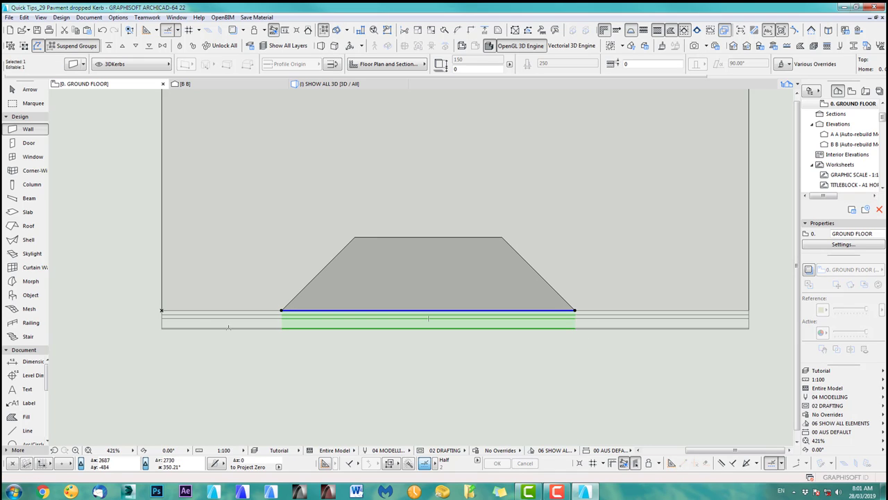
pyautogui.press('Escape')
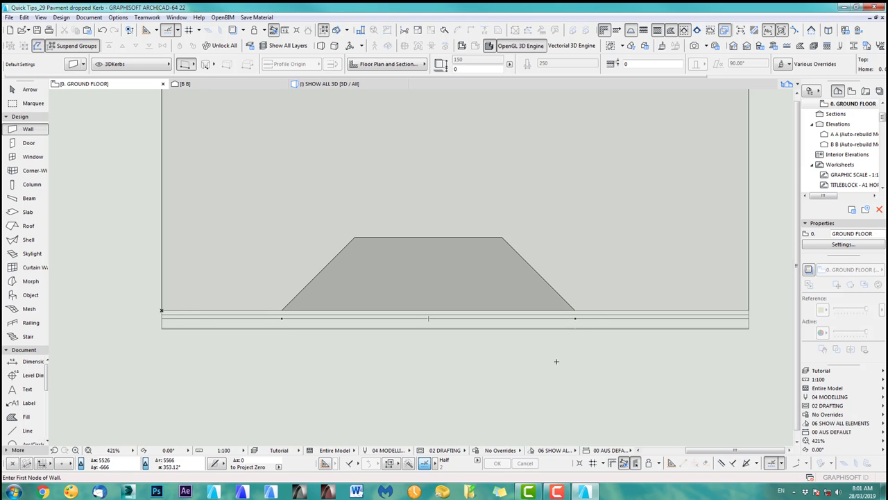
# Step: Examine in 3D how the continuous kerb meets the sloped mesh from both the road and pavement sides, and return to the plan
pyautogui.press('F3')
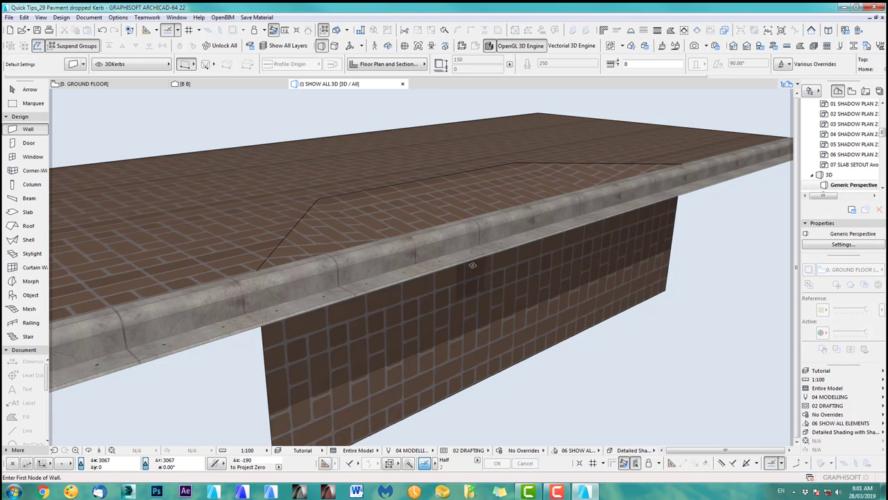
pyautogui.scroll(-2, 473, 265)
pyautogui.keyDown('shift'); pyautogui.moveTo(440, 256); pyautogui.dragTo(440, 257, button='middle'); pyautogui.keyUp('shift')
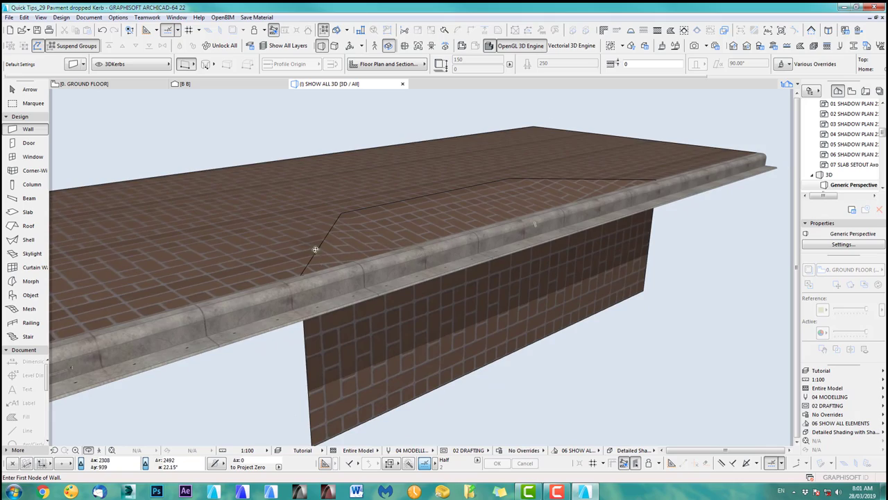
pyautogui.keyDown('shift'); pyautogui.moveTo(325, 265); pyautogui.dragTo(652, 269, button='middle'); pyautogui.keyUp('shift')
pyautogui.keyDown('shift'); pyautogui.moveTo(450, 282); pyautogui.dragTo(503, 294, button='middle'); pyautogui.keyUp('shift')
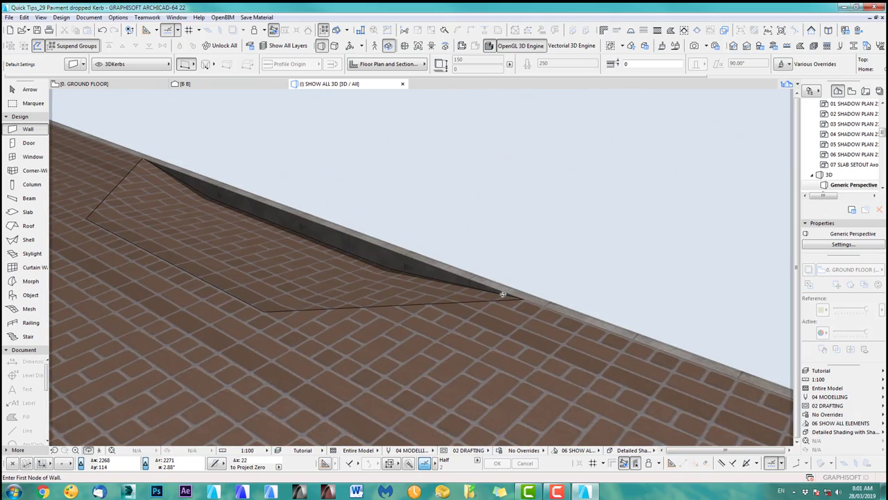
pyautogui.keyDown('shift'); pyautogui.moveTo(488, 295); pyautogui.dragTo(203, 257, button='middle'); pyautogui.keyUp('shift')
pyautogui.keyDown('shift'); pyautogui.moveTo(409, 258); pyautogui.dragTo(399, 275, button='middle'); pyautogui.keyUp('shift')
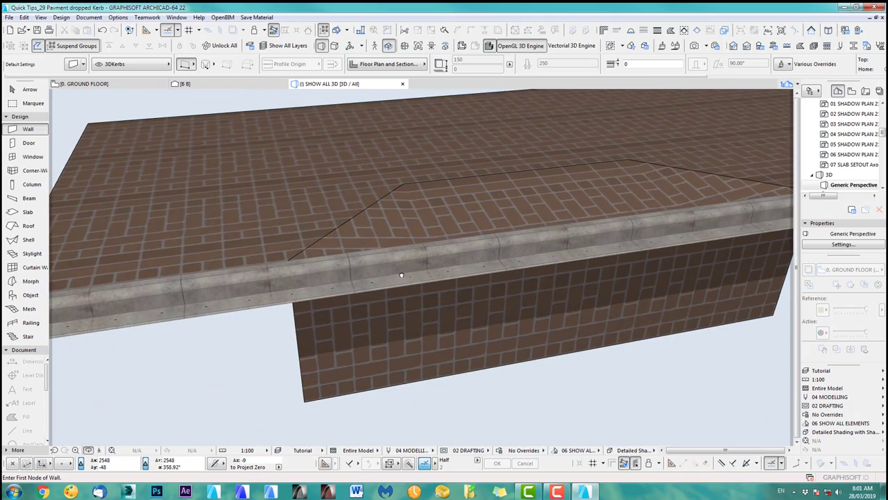
pyautogui.press('F2')
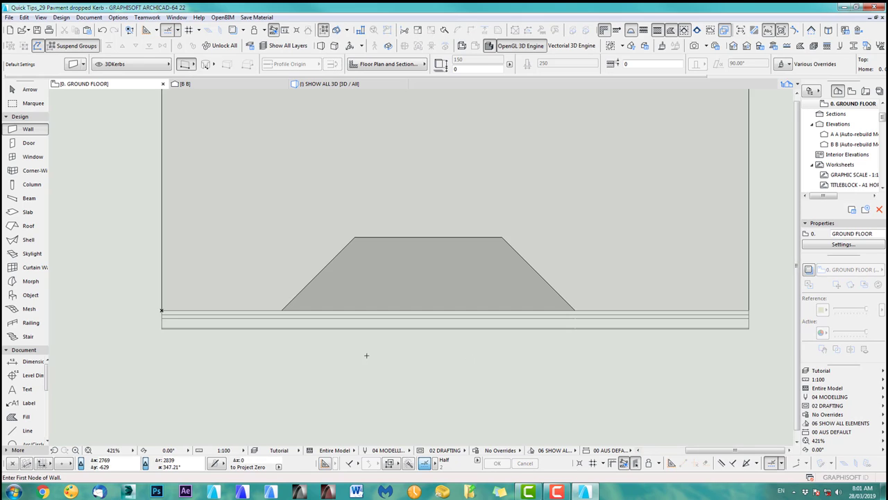
pyautogui.moveTo(373, 353); pyautogui.dragTo(387, 343, button='middle')
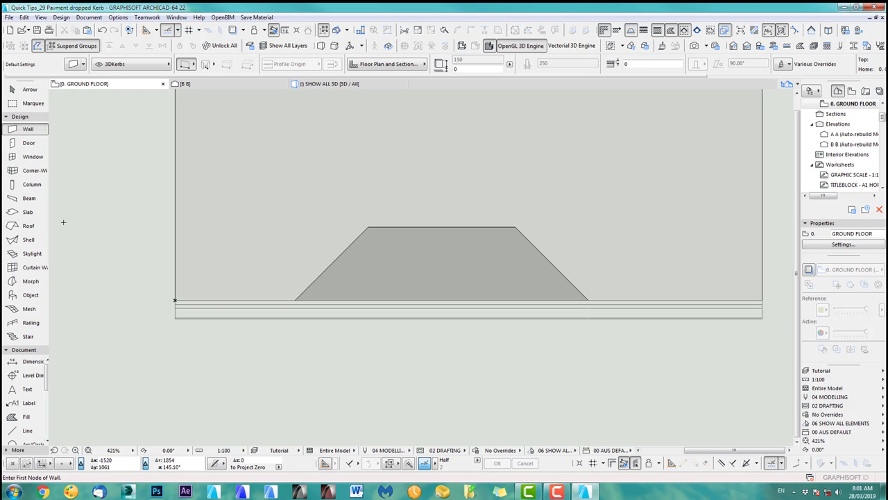
# Step: Configure the roof defaults for a cutting element on the 3D Cutting Elements layer, with Air as the override surface
pyautogui.doubleClick(28, 226)
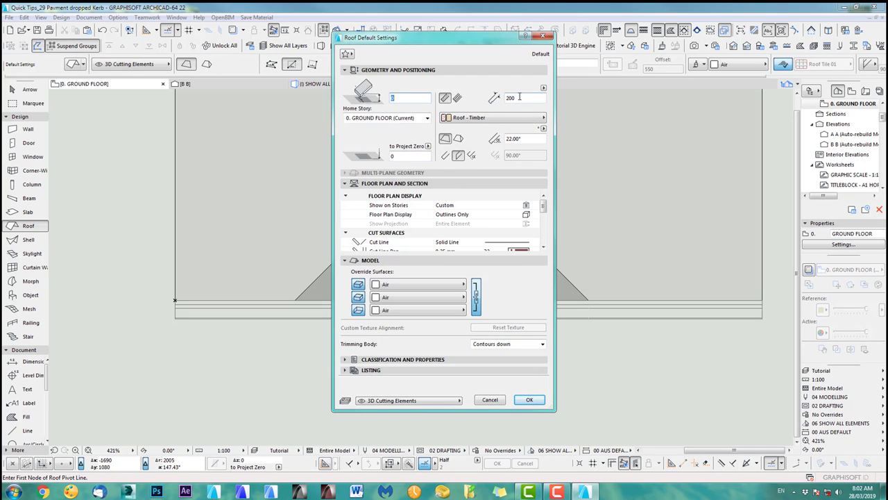
pyautogui.click(392, 284)
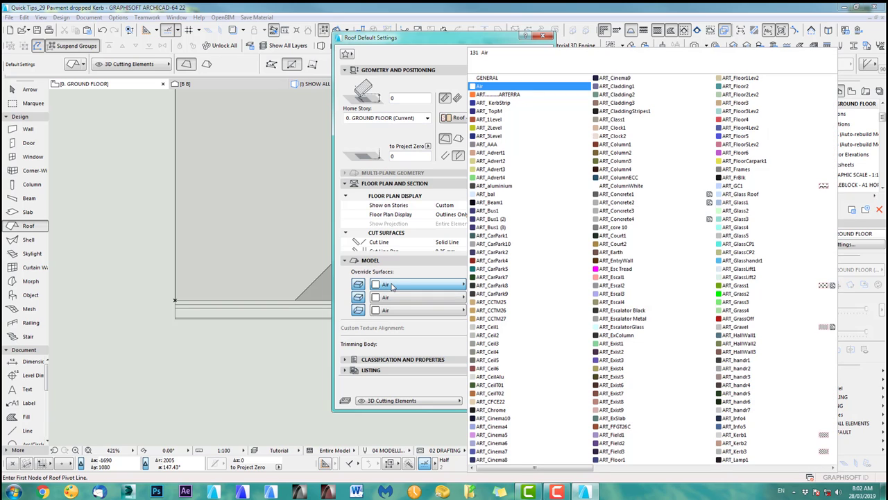
pyautogui.click(498, 86)
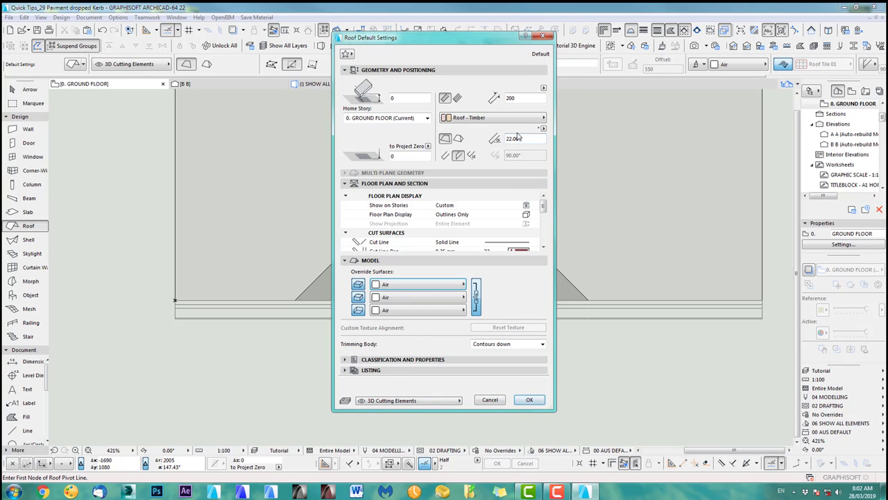
pyautogui.click(530, 401)
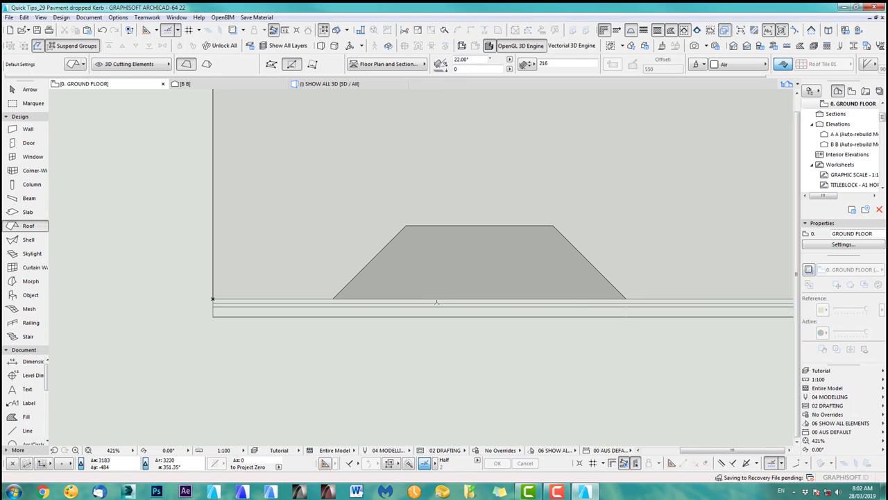
# Step: Draw a rectangular single-plane roof over the kerb, pivoting at the mesh's nearest inner front node and extending past its front corner
pyautogui.keyDown('shift'); pyautogui.click(431, 270); pyautogui.keyUp('shift')
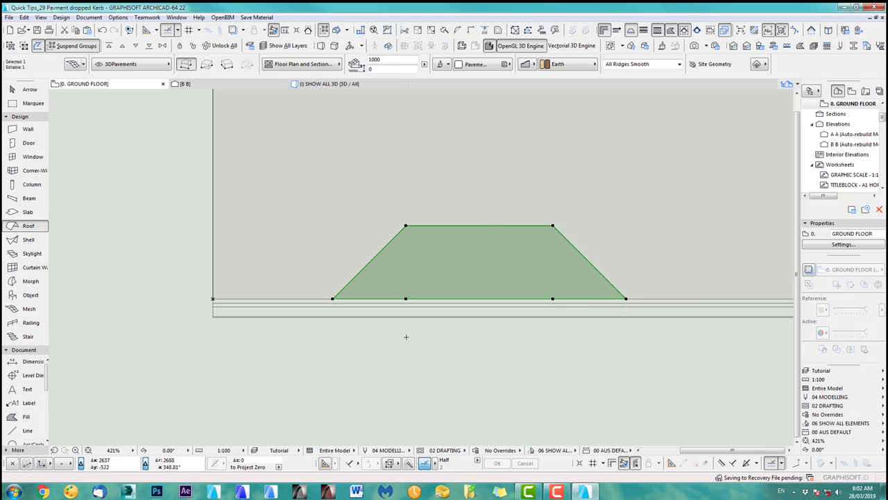
pyautogui.scroll(4, 406, 337)
pyautogui.moveTo(418, 305); pyautogui.dragTo(417, 364, button='middle')
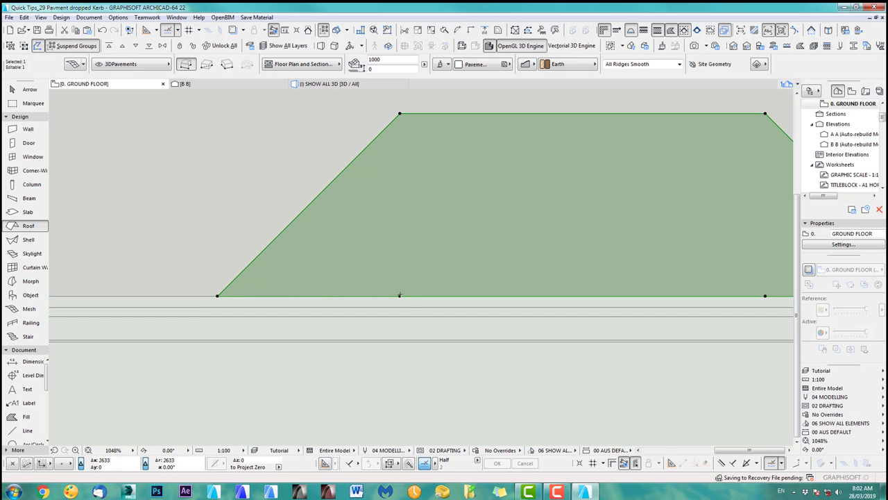
pyautogui.press('Escape')
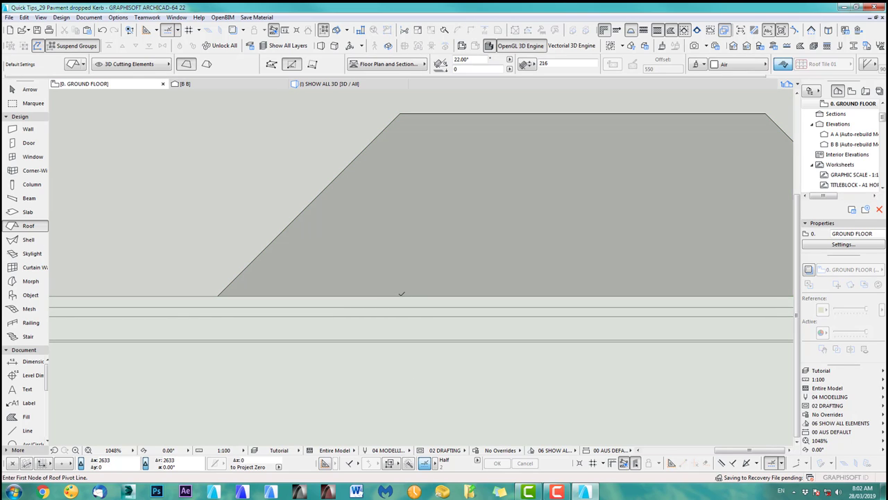
pyautogui.click(401, 294)
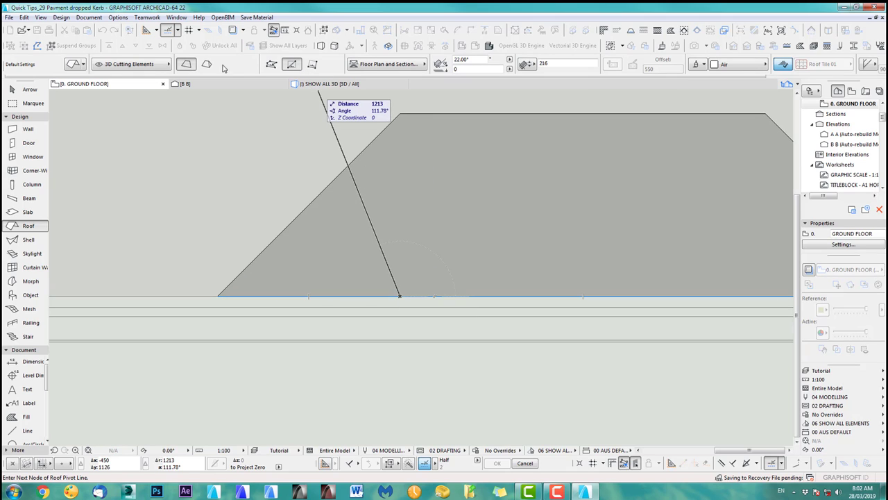
pyautogui.click(401, 376)
pyautogui.click(255, 373)
pyautogui.click(400, 375)
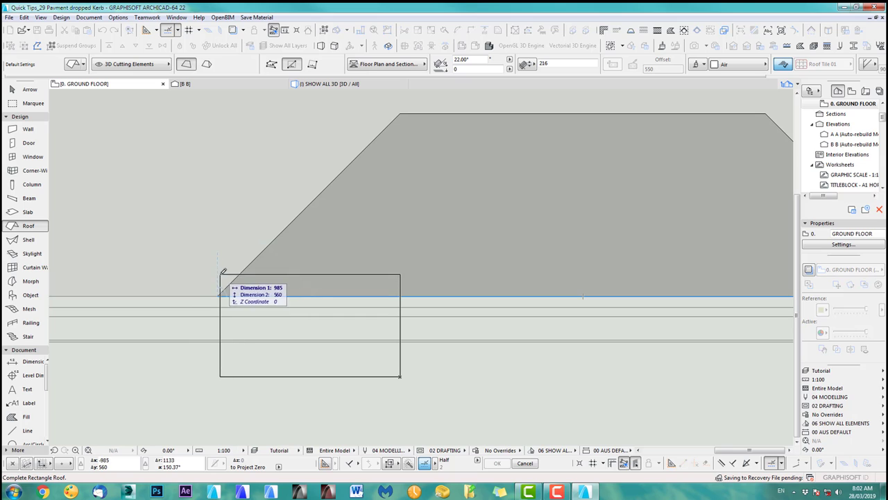
pyautogui.click(199, 262)
# Step: Turn off the cover fills of the new cutting roof so the plan beneath shows through
pyautogui.keyDown('shift'); pyautogui.click(199, 272); pyautogui.keyUp('shift')
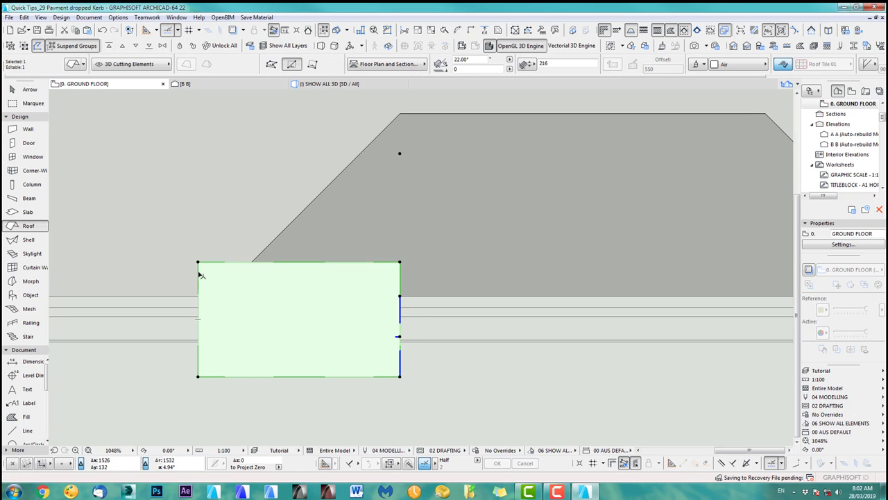
pyautogui.click(198, 272)
pyautogui.press('Escape')
pyautogui.click(73, 64)
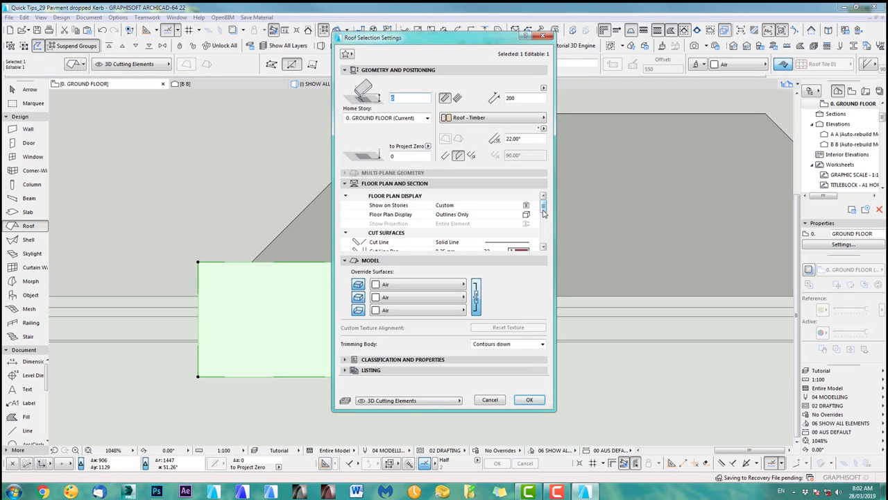
pyautogui.moveTo(544, 211); pyautogui.dragTo(544, 231)
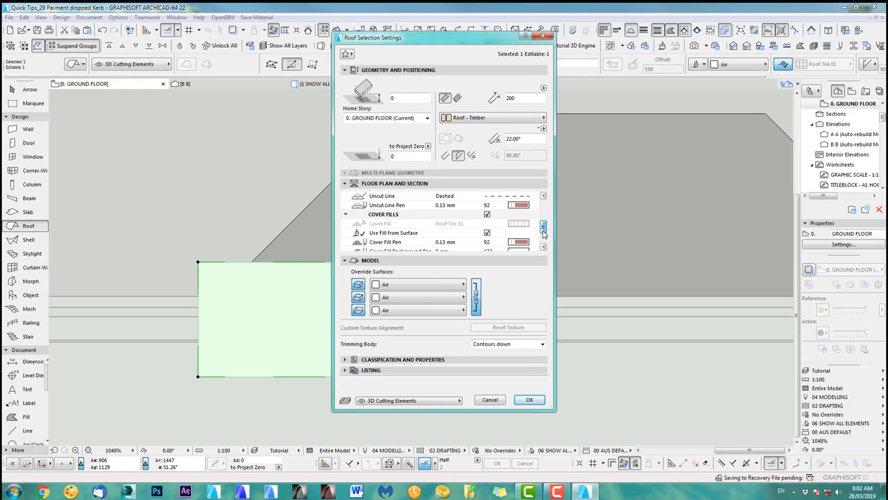
pyautogui.click(487, 215)
pyautogui.click(529, 400)
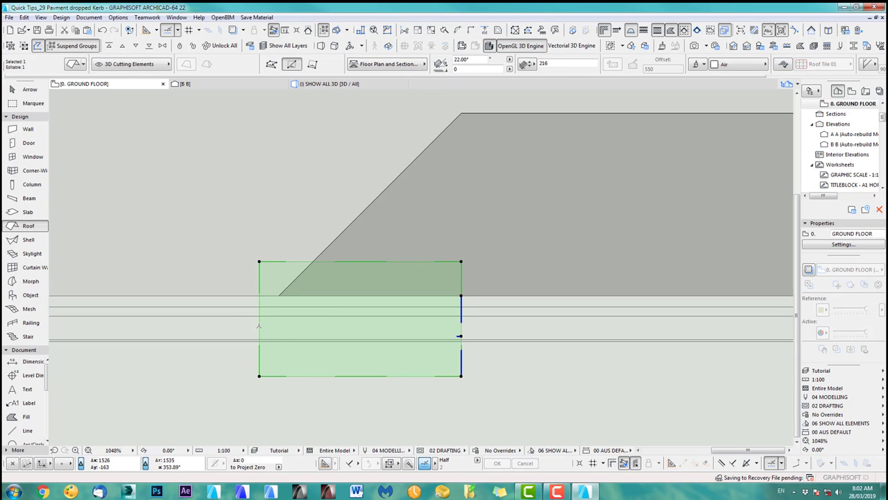
# Step: Offset the roof's outer edge to align with the front corner of the trapezoidal mesh
pyautogui.click(258, 327)
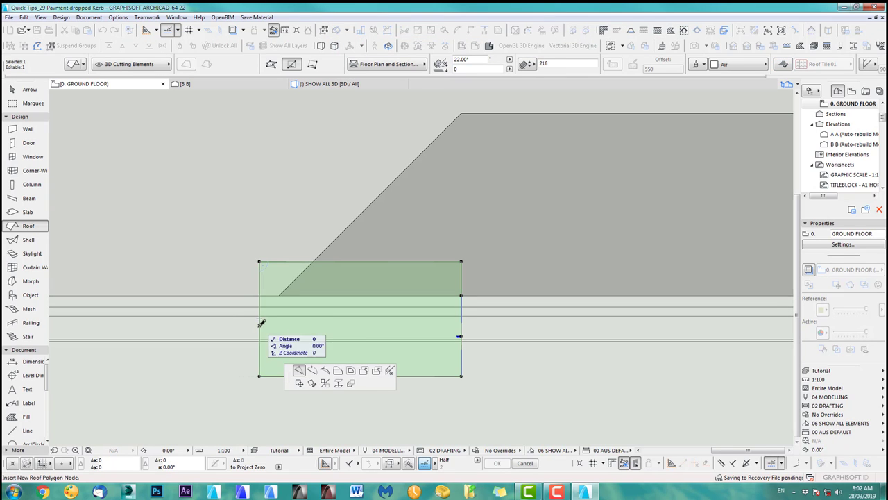
pyautogui.click(338, 369)
pyautogui.click(278, 295)
pyautogui.press('Escape')
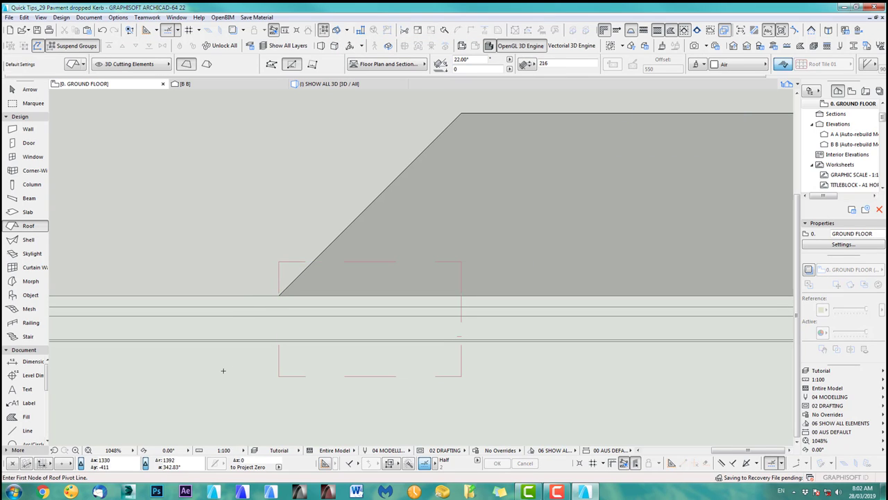
# Step: Try the ART_ KerbStrip surface on the cutting roof in the 3D view
pyautogui.scroll(-3, 330, 241)
pyautogui.press('F3')
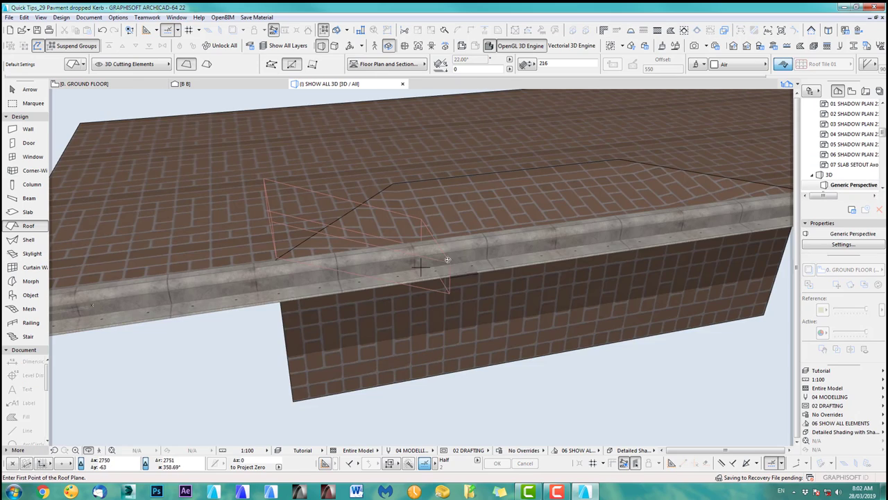
pyautogui.keyDown('shift'); pyautogui.moveTo(447, 276); pyautogui.dragTo(547, 307, button='middle'); pyautogui.keyUp('shift')
pyautogui.click(732, 67)
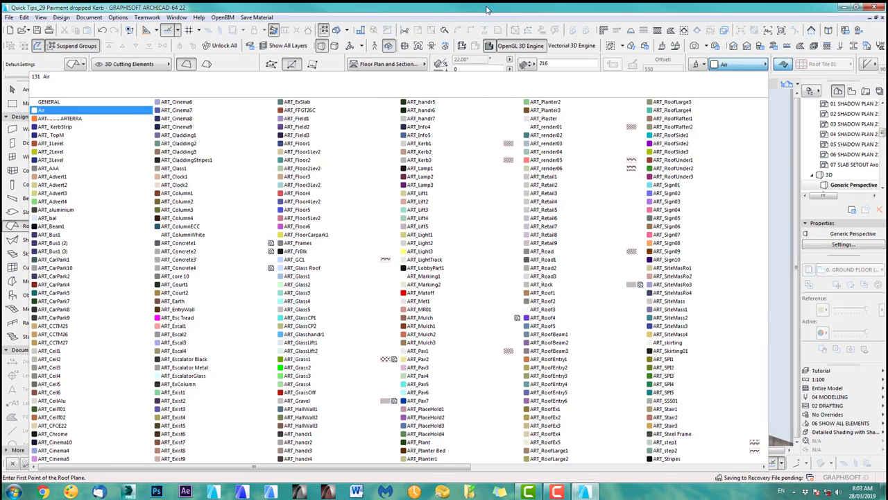
pyautogui.click(487, 9)
pyautogui.moveTo(571, 282); pyautogui.dragTo(374, 221, button='middle')
pyautogui.click(38, 93)
pyautogui.click(359, 257)
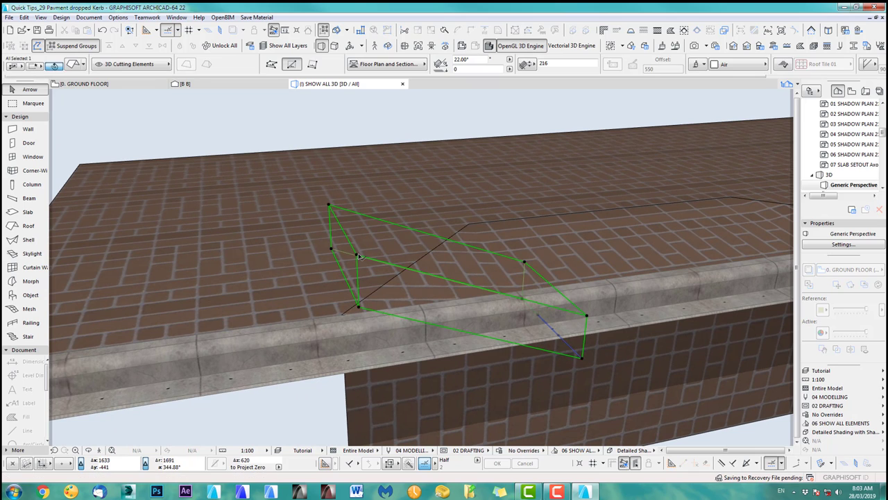
pyautogui.click(719, 66)
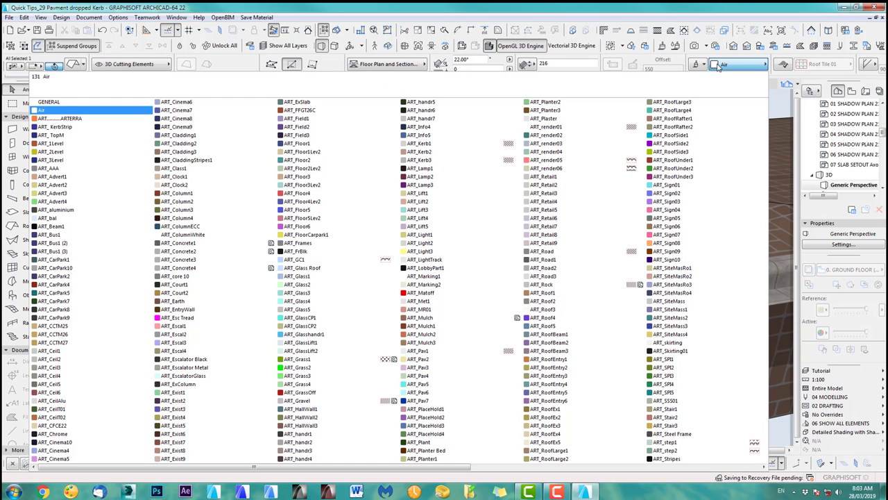
pyautogui.click(73, 130)
# Step: Restore Air as the cutting roof's surface
pyautogui.moveTo(474, 291); pyautogui.dragTo(610, 299, button='middle')
pyautogui.click(708, 62)
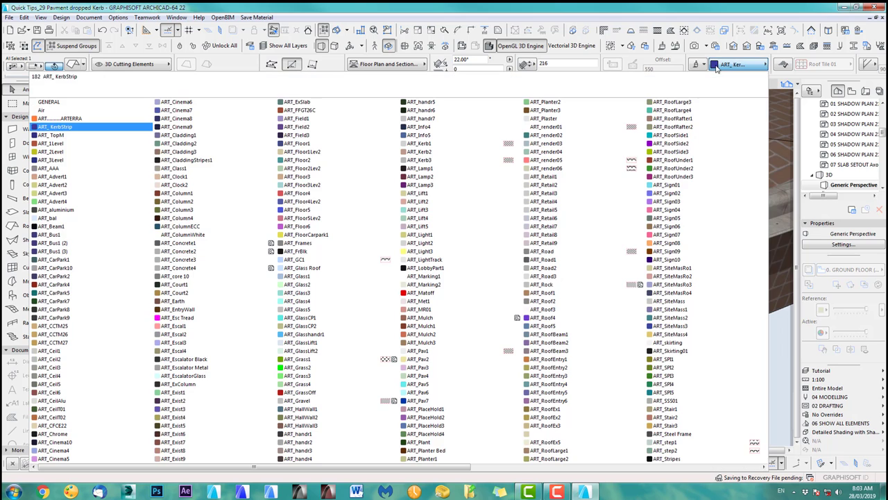
pyautogui.click(79, 115)
pyautogui.keyDown('shift'); pyautogui.moveTo(500, 301); pyautogui.dragTo(484, 278, button='middle'); pyautogui.keyUp('shift')
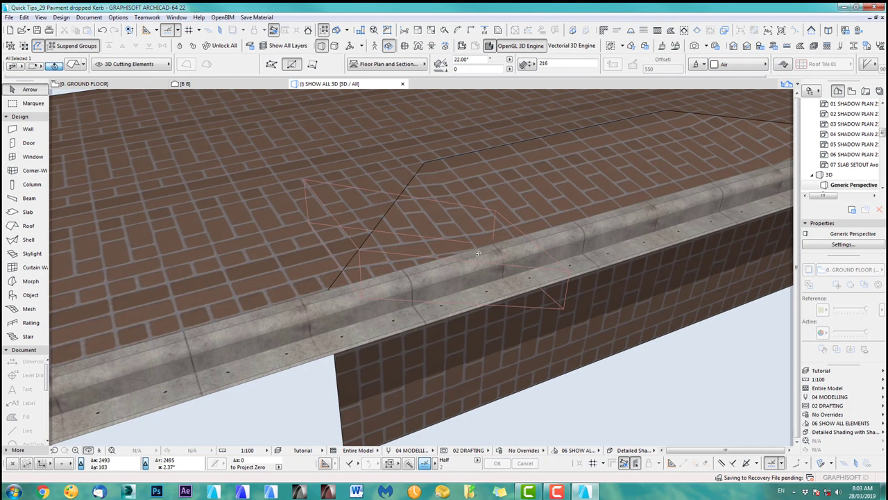
# Step: Return to the ground floor plan and open elevation A facing the kerb
pyautogui.press('F2')
pyautogui.scroll(-5, 420, 289)
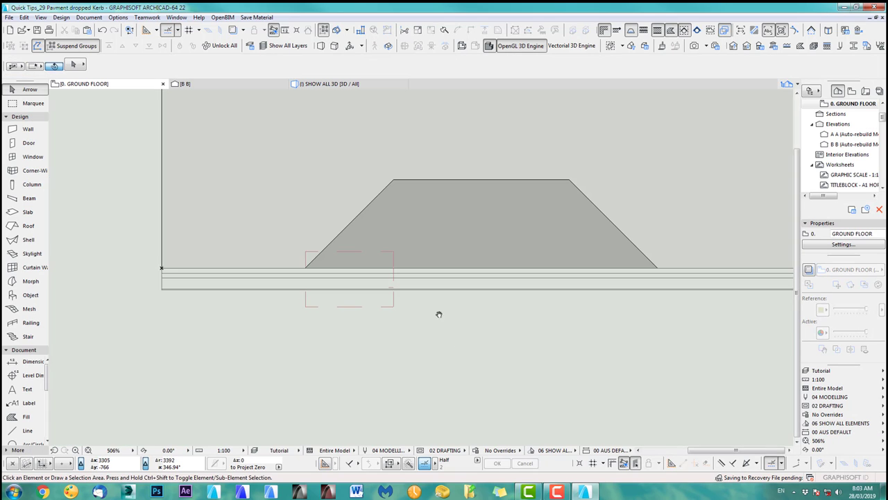
pyautogui.click(377, 420)
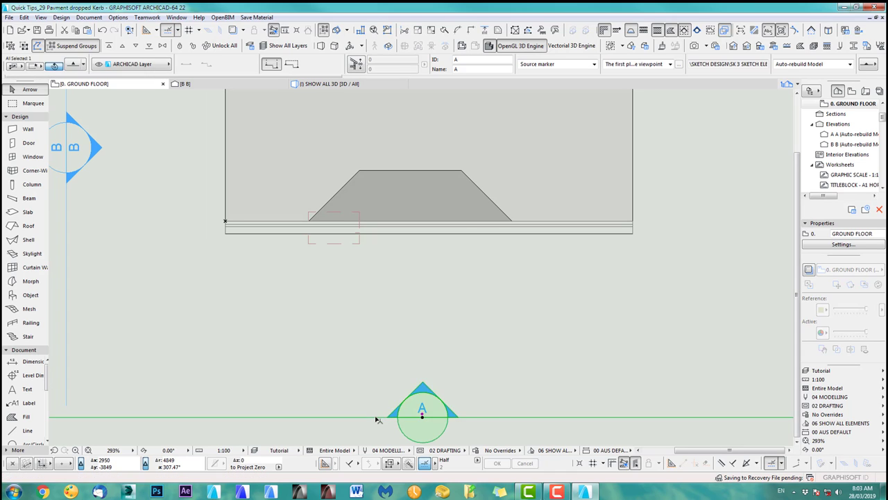
pyautogui.rightClick(377, 419)
pyautogui.click(411, 225)
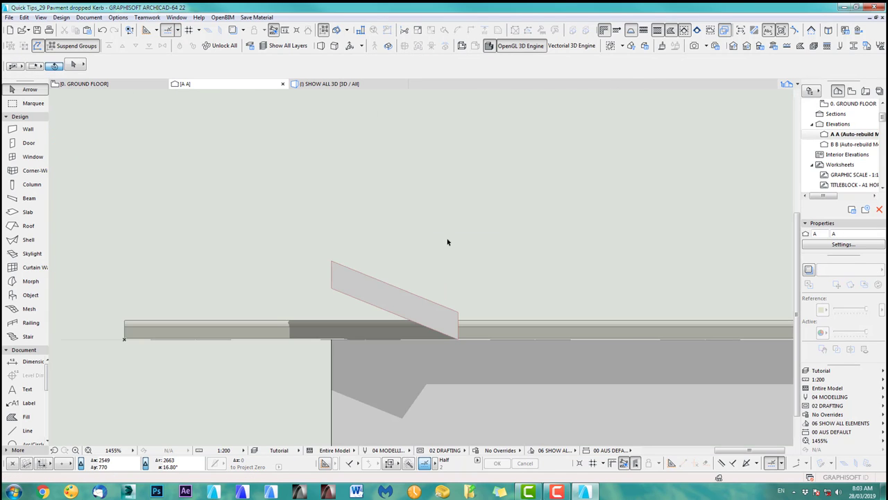
# Step: Lower the cutting roof's pitch in elevation so the underside of its high end meets the top of the kerb
pyautogui.scroll(3, 443, 304)
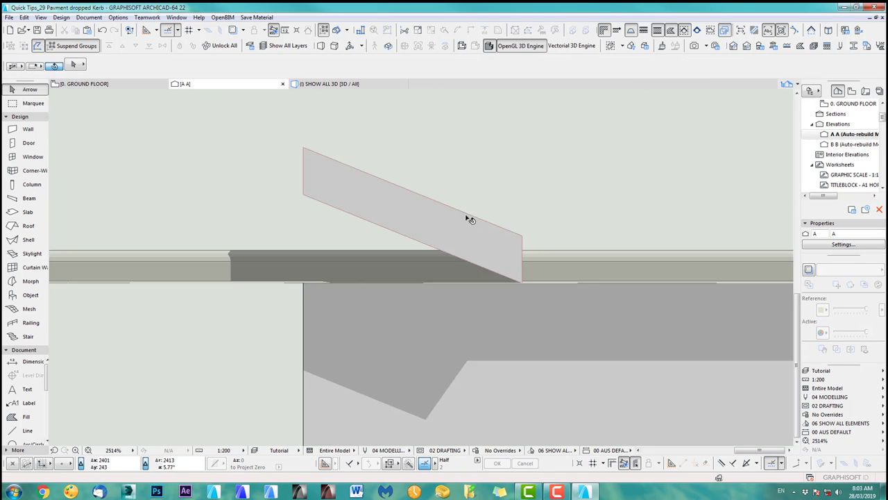
pyautogui.click(376, 270)
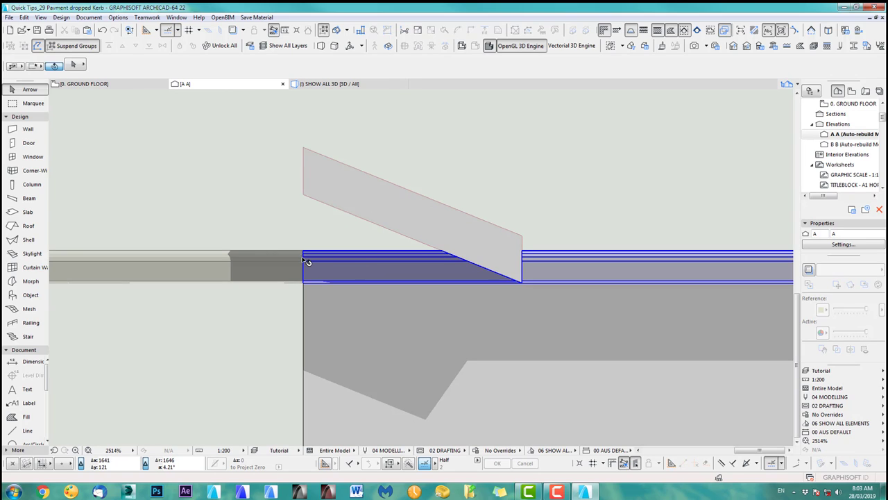
pyautogui.click(420, 224)
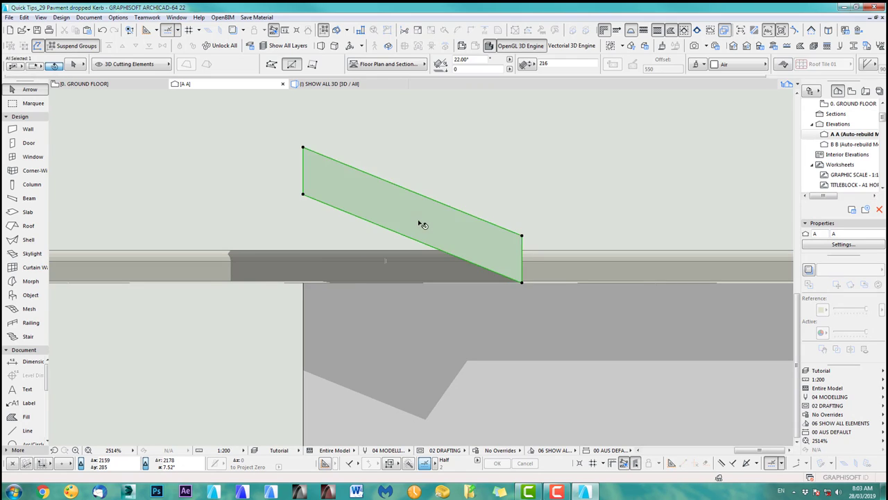
pyautogui.click(304, 195)
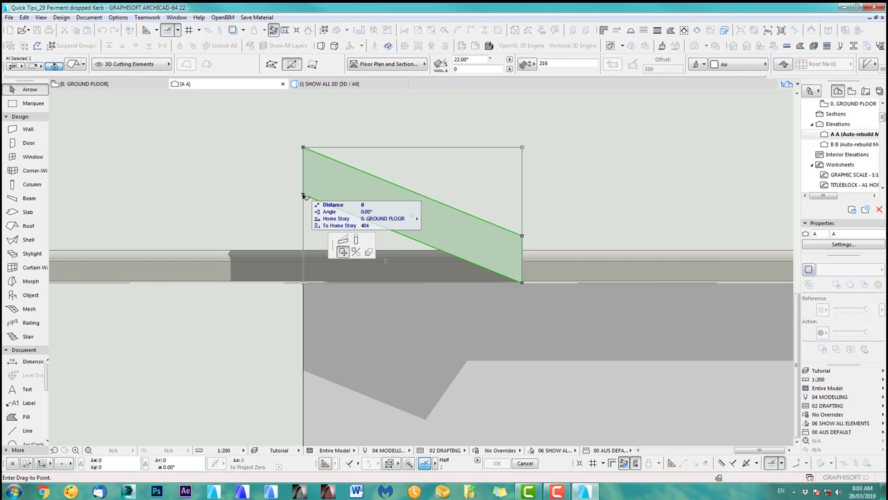
pyautogui.click(649, 114)
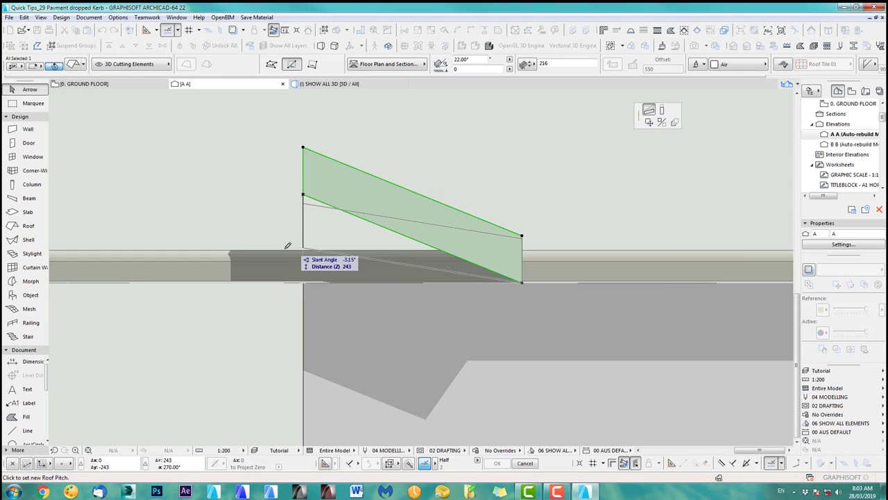
pyautogui.click(303, 249)
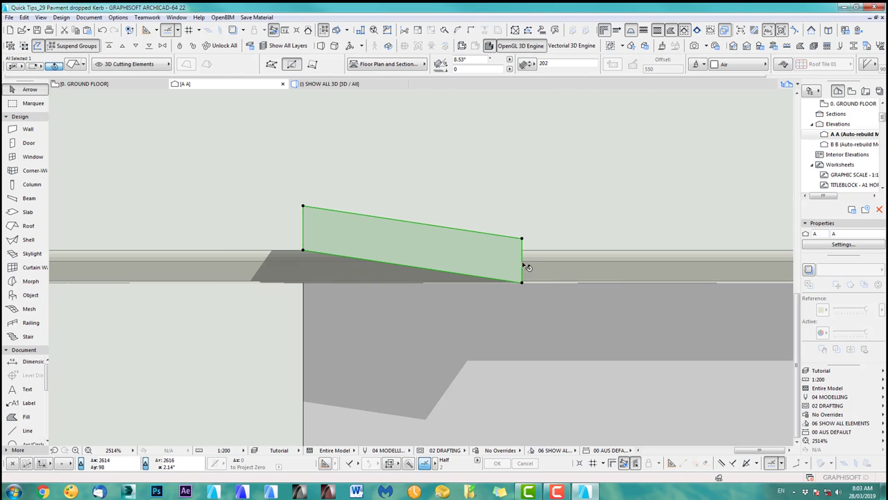
# Step: Raise the cutting roof by 10 mm so the underside of its low end sits at the top of the kerb's lip
pyautogui.scroll(6, 535, 283)
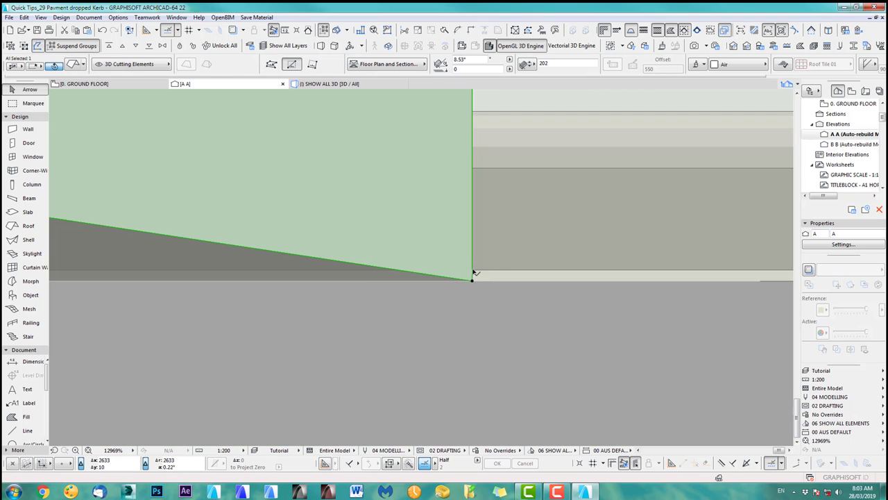
pyautogui.hotkey('ctrl', 'd')
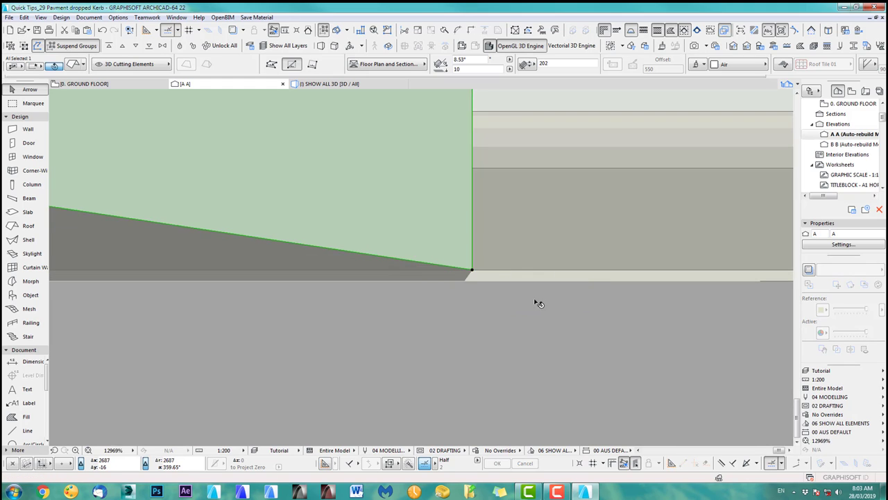
pyautogui.click(472, 269)
# Step: Readjust the raised roof's pitch so its high-end underside corner aligns with the kerb's top edge
pyautogui.scroll(-6, 535, 301)
pyautogui.moveTo(388, 281); pyautogui.dragTo(621, 280, button='middle')
pyautogui.scroll(4, 400, 229)
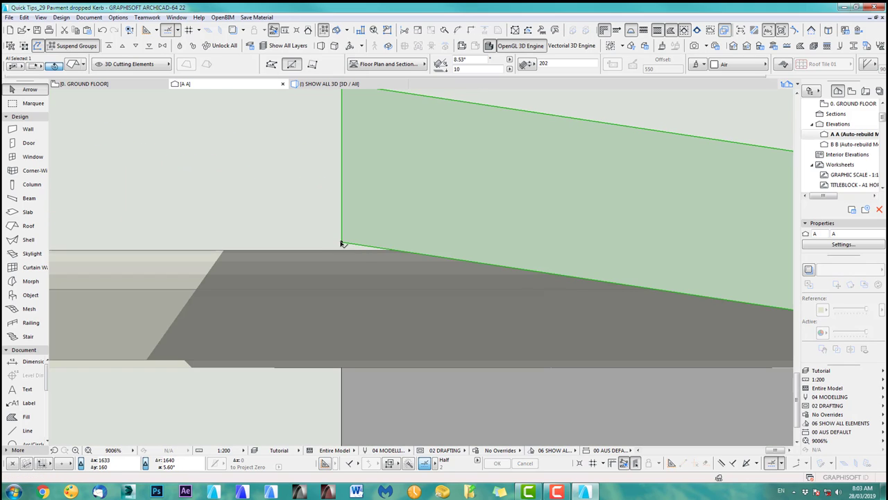
pyautogui.click(342, 244)
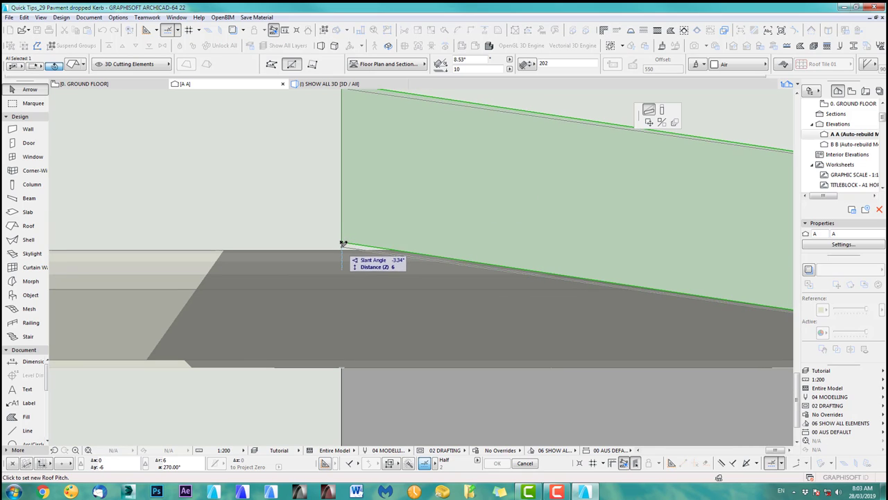
pyautogui.click(343, 245)
pyautogui.scroll(-2, 366, 305)
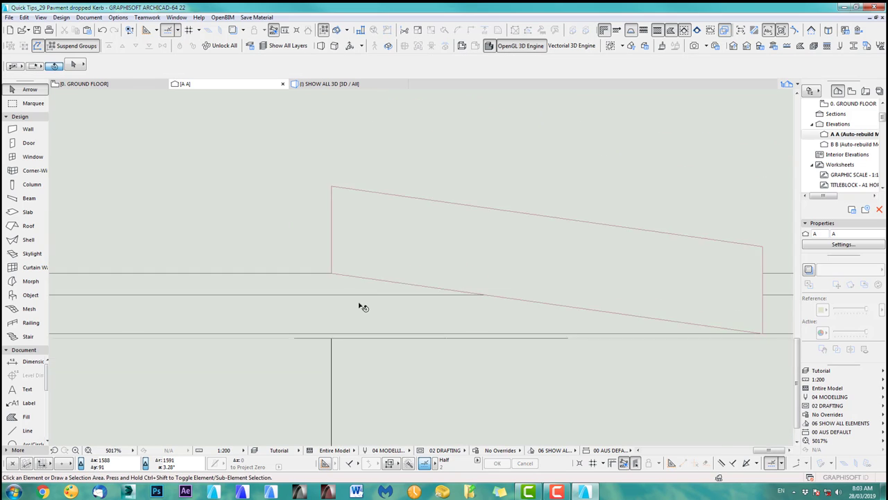
# Step: Return to the ground floor plan and select the cutting roof over the kerb
pyautogui.scroll(-5, 366, 305)
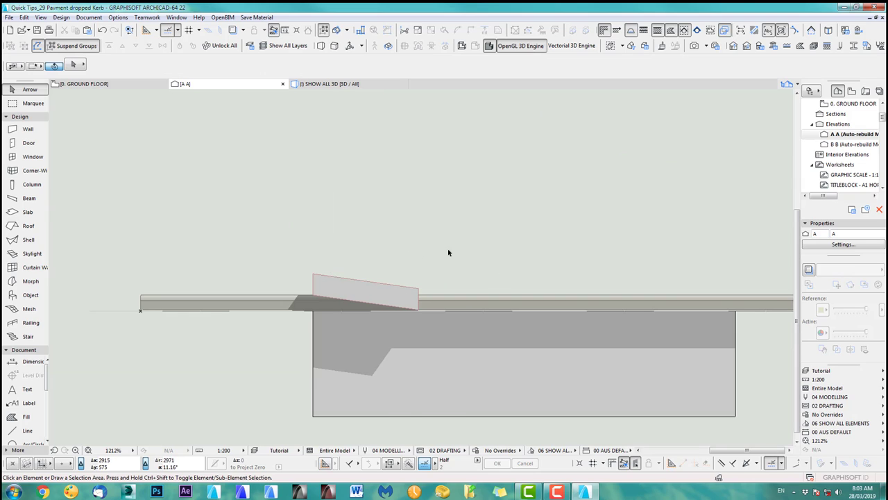
pyautogui.press('F2')
pyautogui.keyDown('shift'); pyautogui.click(360, 246); pyautogui.keyUp('shift')
pyautogui.moveTo(390, 290); pyautogui.dragTo(392, 367, button='middle')
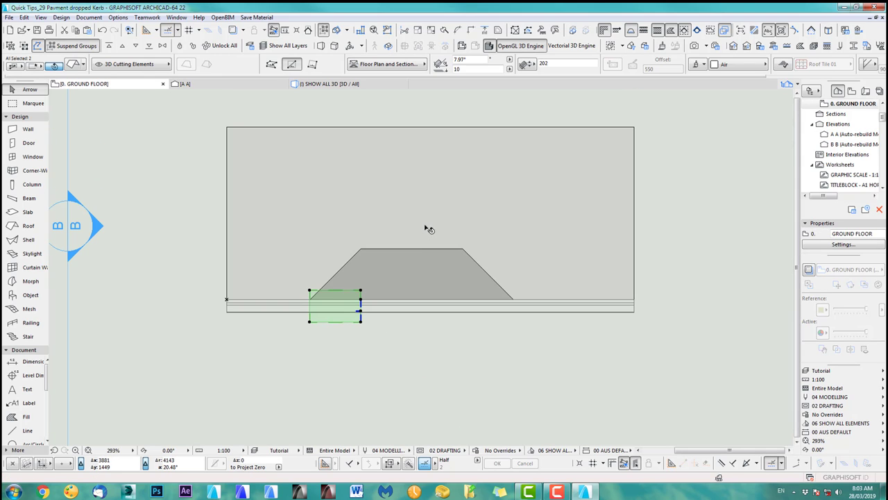
# Step: Try to mirror a copy of the two selected elements about the vertical centreline of the dropped-kerb recess
pyautogui.click(24, 17)
pyautogui.moveTo(74, 187)
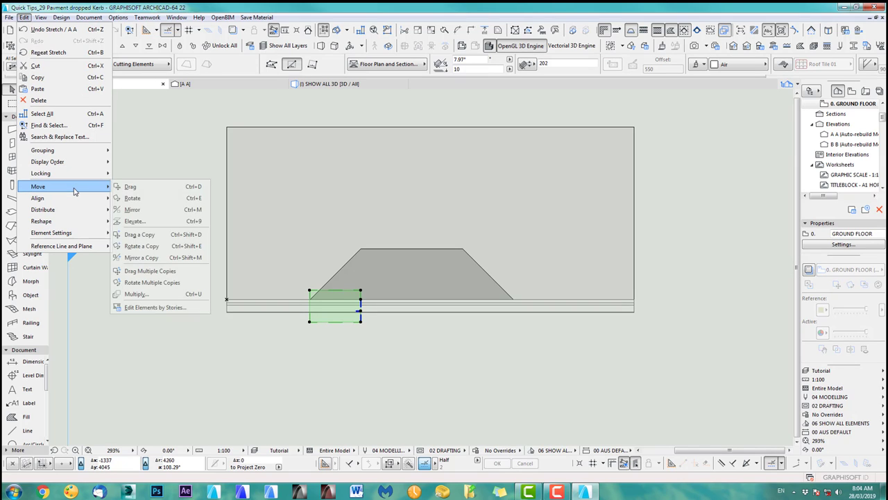
pyautogui.click(143, 259)
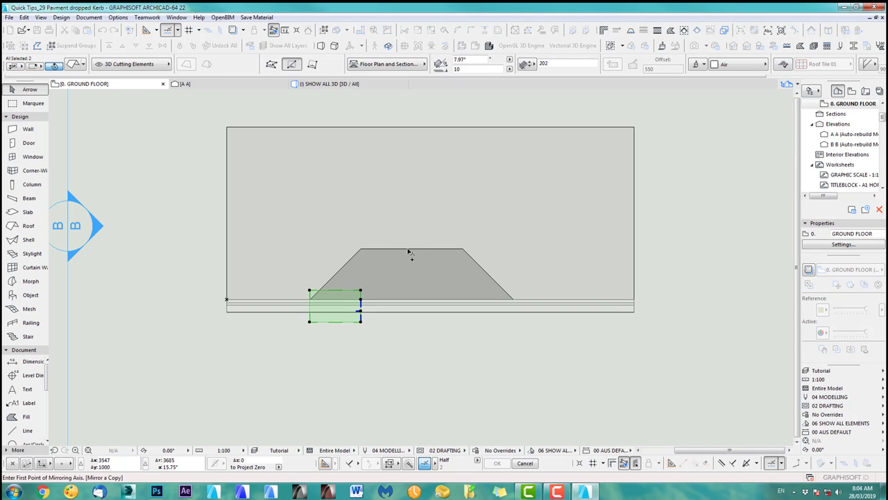
pyautogui.click(413, 248)
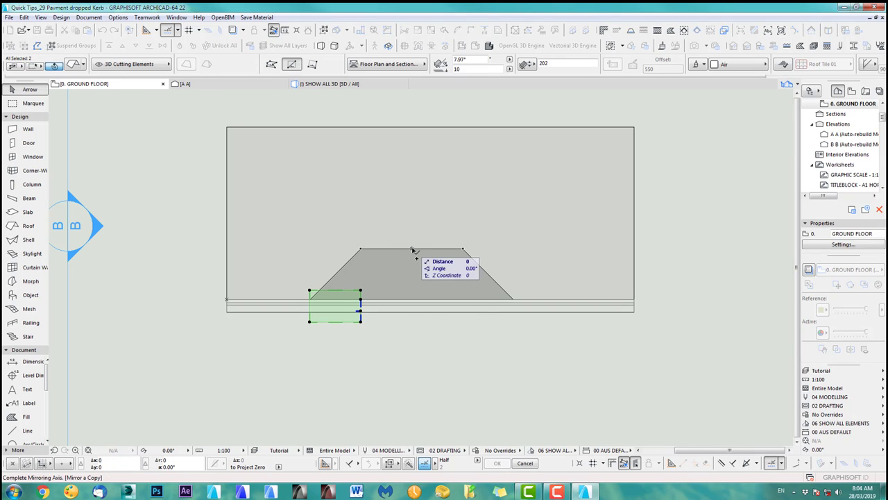
pyautogui.click(414, 348)
pyautogui.scroll(-3, 405, 333)
pyautogui.moveTo(405, 333); pyautogui.dragTo(402, 300, button='middle')
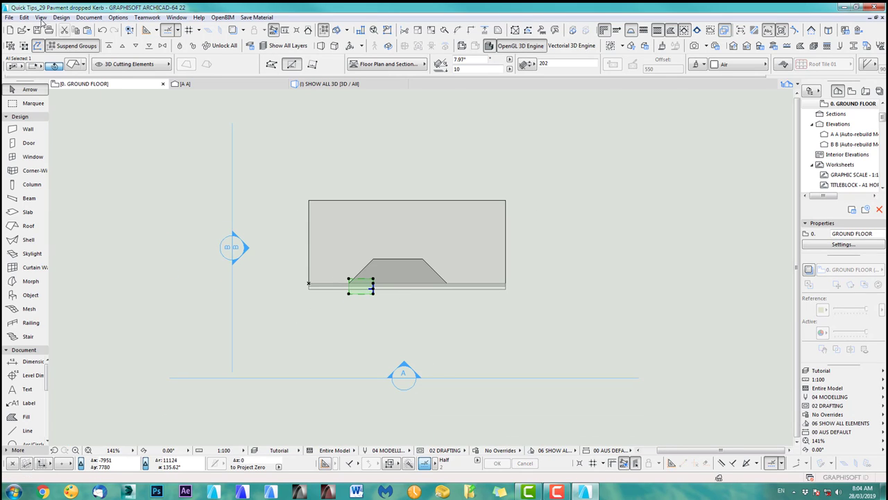
# Step: Mirror a copy of the cutting roof alone about the recess's vertical centreline and check both roofs in elevation A
pyautogui.click(24, 17)
pyautogui.moveTo(69, 186)
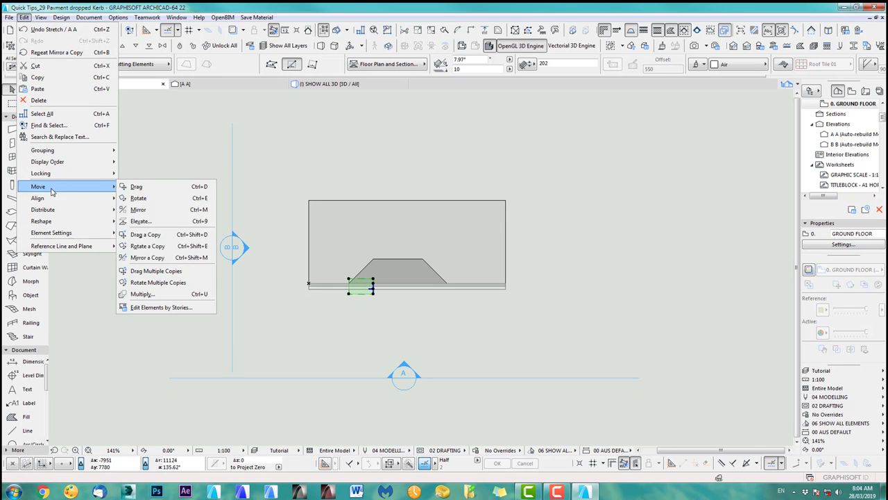
pyautogui.click(146, 258)
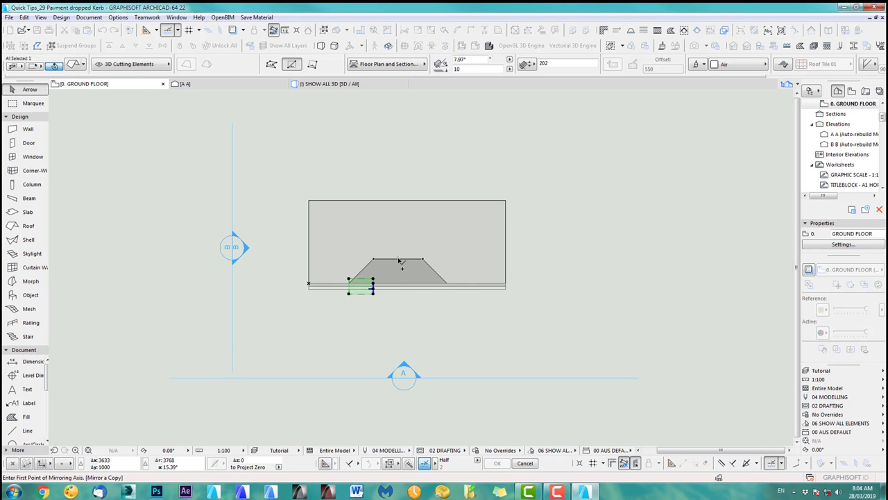
pyautogui.click(399, 260)
pyautogui.click(397, 337)
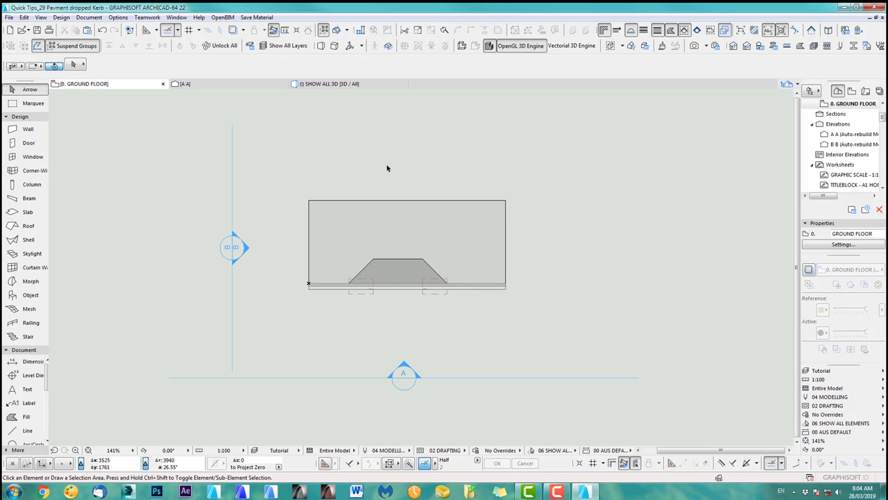
pyautogui.click(234, 86)
pyautogui.moveTo(554, 259)
pyautogui.mouseDown(button='middle')
pyautogui.moveTo(429, 262)
pyautogui.moveTo(460, 262)
pyautogui.mouseUp(button='middle')
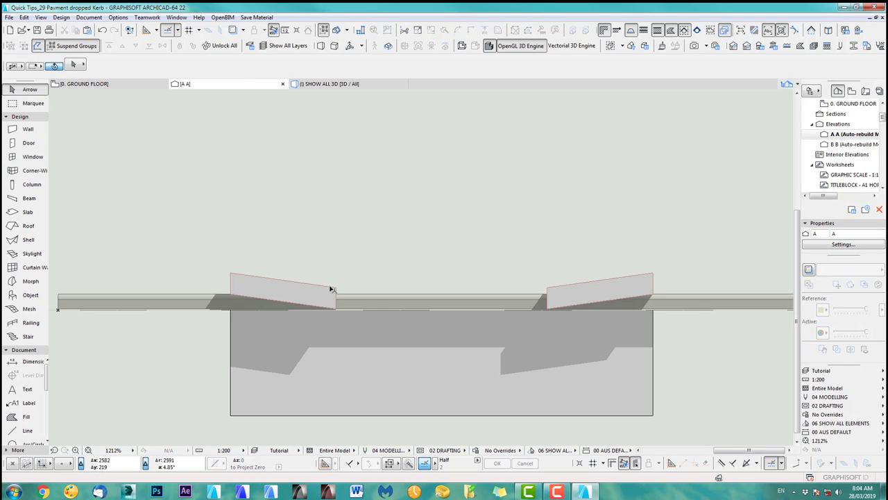
# Step: In the ground floor plan, drag a copy of the original cutting roof along the kerb until it meets the mirrored roof's inner corner
pyautogui.press('F2')
pyautogui.scroll(6, 389, 305)
pyautogui.moveTo(389, 305); pyautogui.dragTo(357, 319, button='middle')
pyautogui.scroll(-1, 357, 319)
pyautogui.moveTo(348, 298); pyautogui.dragTo(275, 245)
pyautogui.hotkey('ctrl', 'd')
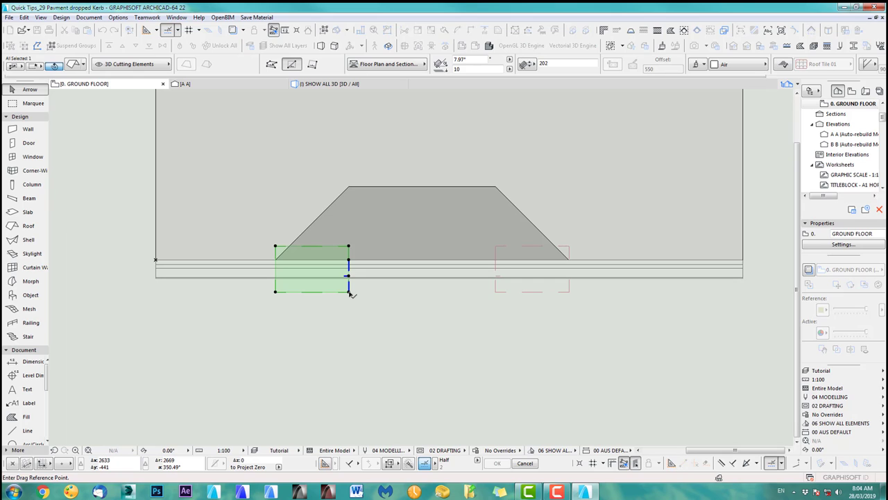
pyautogui.click(349, 291)
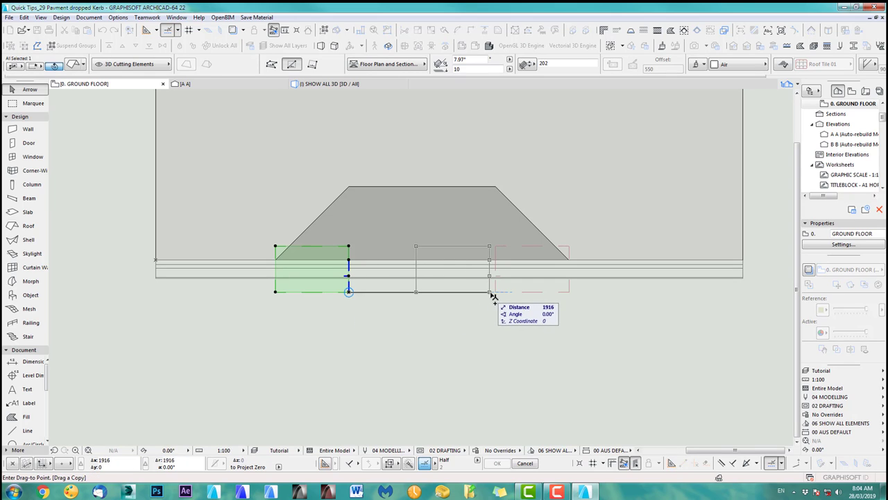
pyautogui.click(494, 292)
# Step: Stretch the copied middle roof to the original roof's inner edge to fill the gap, and set its pitch to 0
pyautogui.click(423, 291)
pyautogui.click(352, 288)
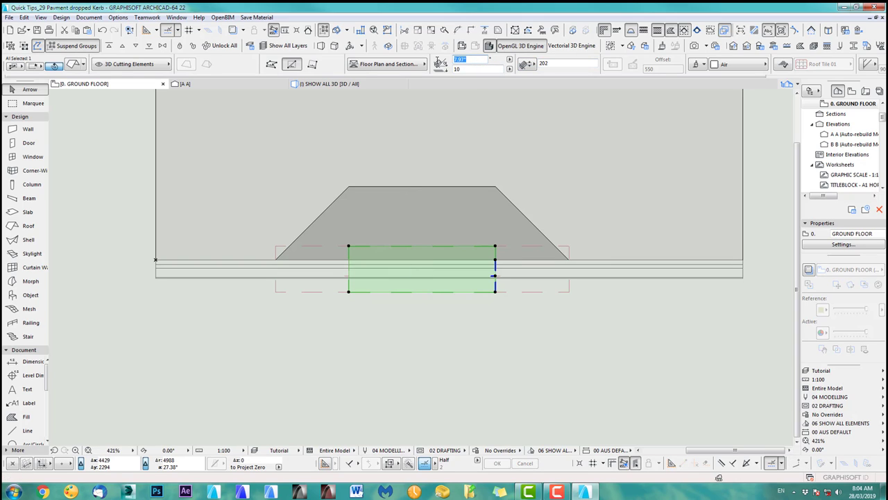
pyautogui.write('0')
pyautogui.click(497, 322)
pyautogui.scroll(-3, 367, 317)
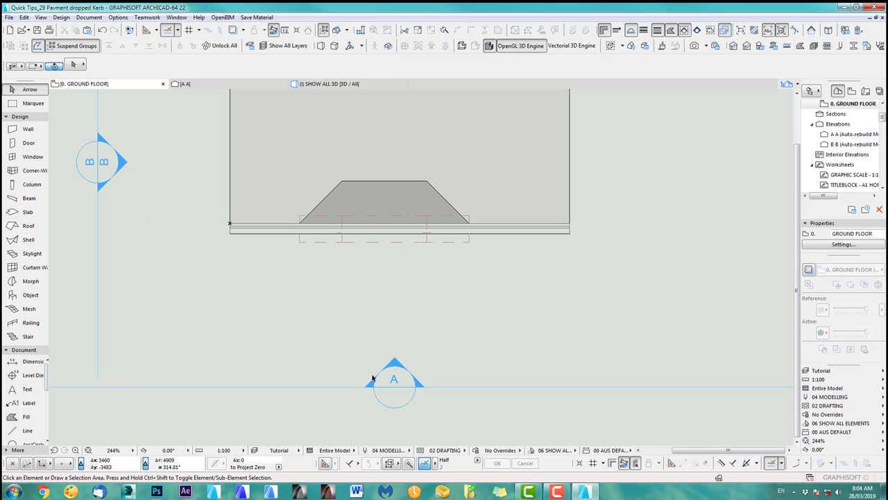
# Step: In the 3D view, set all three cutting roofs as the operator elements of a Solid Element Operation
pyautogui.click(238, 84)
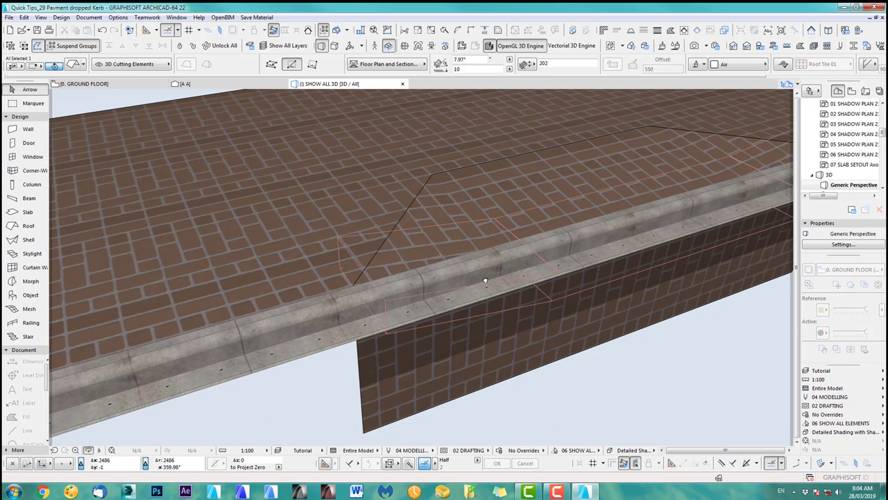
pyautogui.moveTo(485, 280); pyautogui.dragTo(263, 244, button='middle')
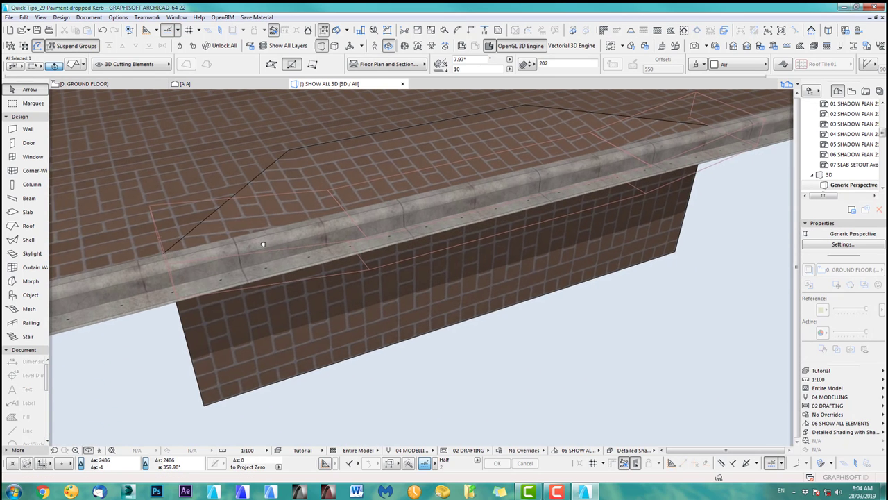
pyautogui.keyDown('shift'); pyautogui.moveTo(607, 240); pyautogui.dragTo(540, 293, button='middle'); pyautogui.keyUp('shift')
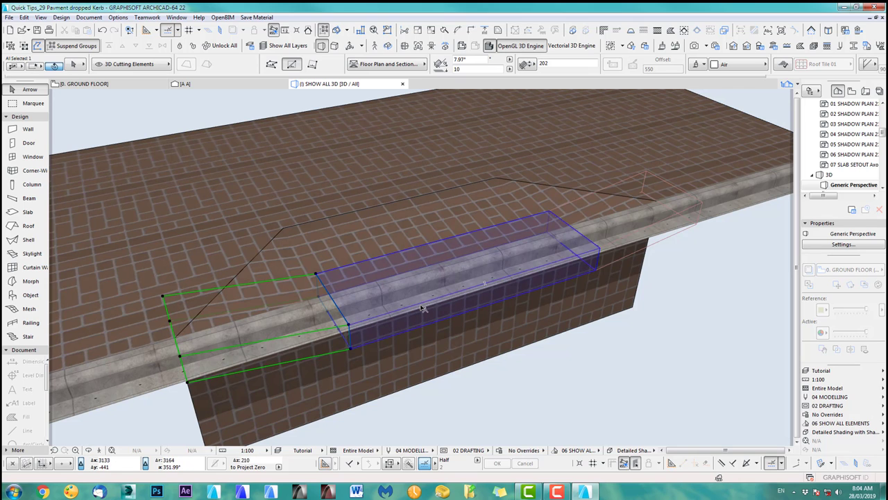
pyautogui.keyDown('shift'); pyautogui.click(459, 297); pyautogui.keyUp('shift')
pyautogui.keyDown('shift'); pyautogui.moveTo(627, 241); pyautogui.dragTo(626, 311, button='middle'); pyautogui.keyUp('shift')
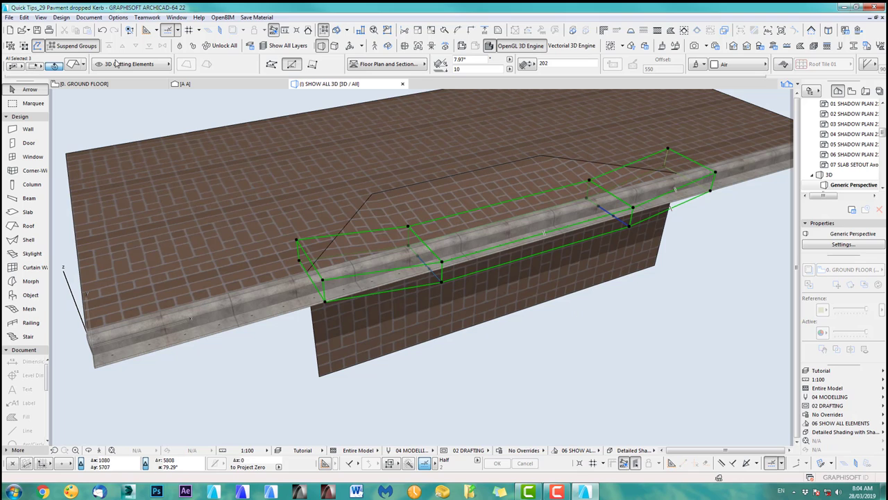
pyautogui.click(61, 18)
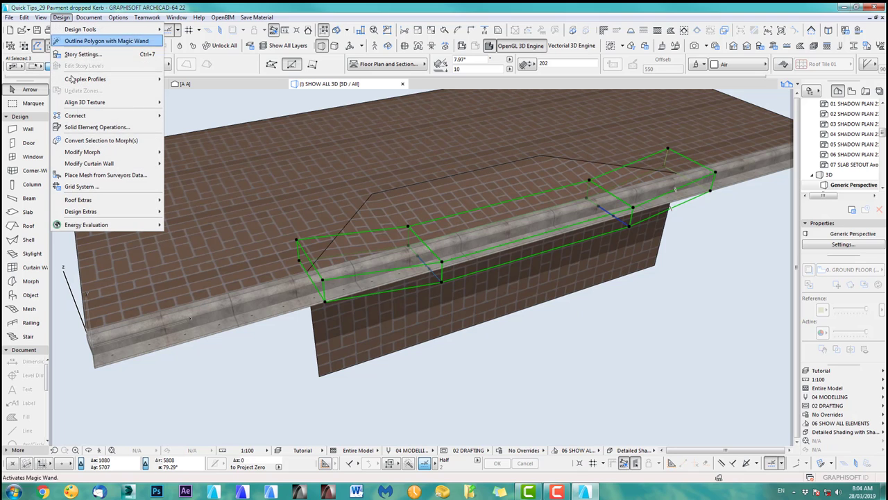
pyautogui.click(81, 127)
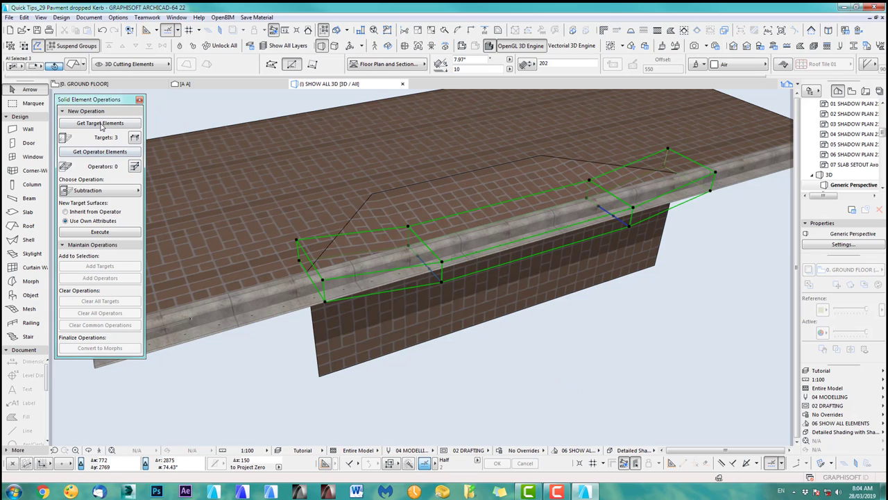
pyautogui.click(103, 153)
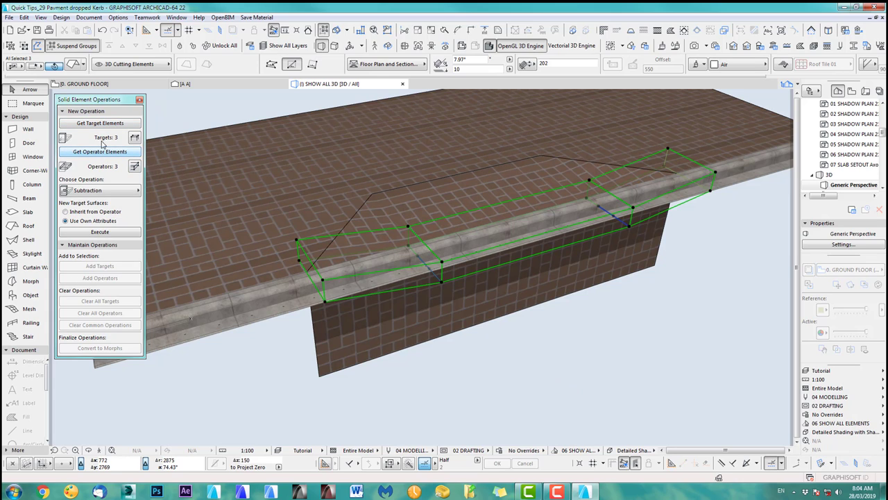
# Step: Set the kerb wall along the recess as the target and subtract the three cutting roofs, keeping its own surface attributes
pyautogui.click(436, 365)
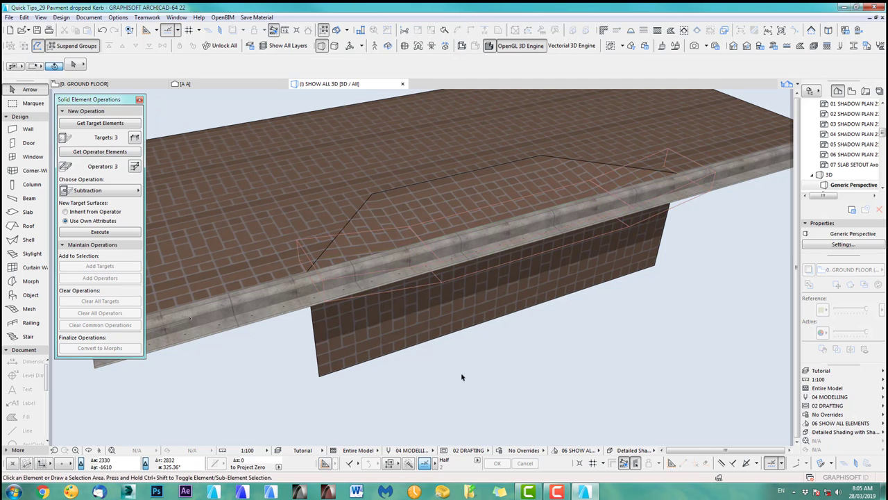
pyautogui.click(320, 304)
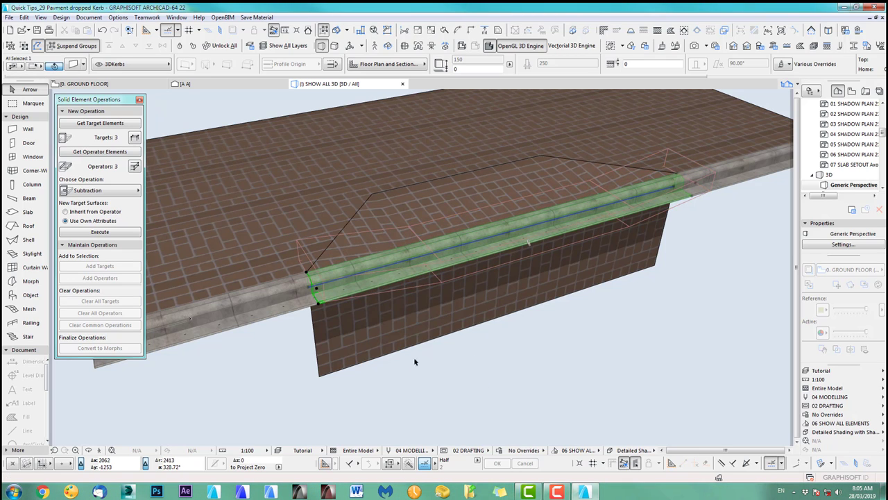
pyautogui.click(116, 128)
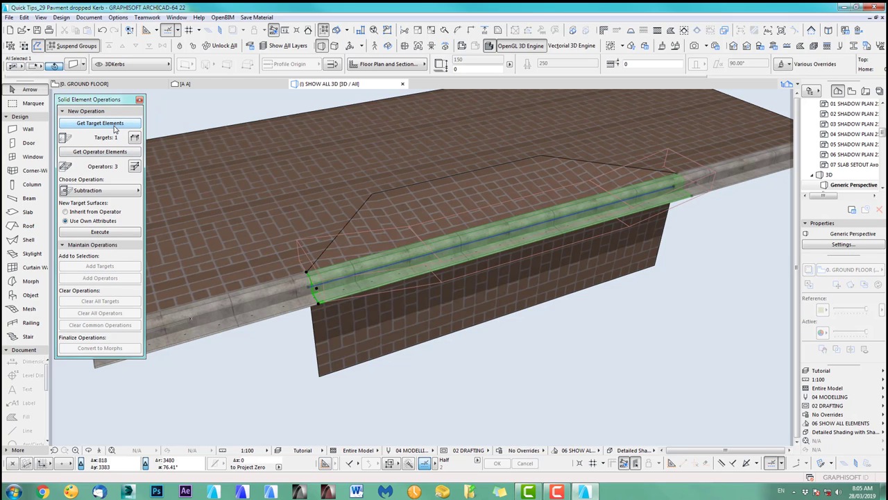
pyautogui.click(99, 234)
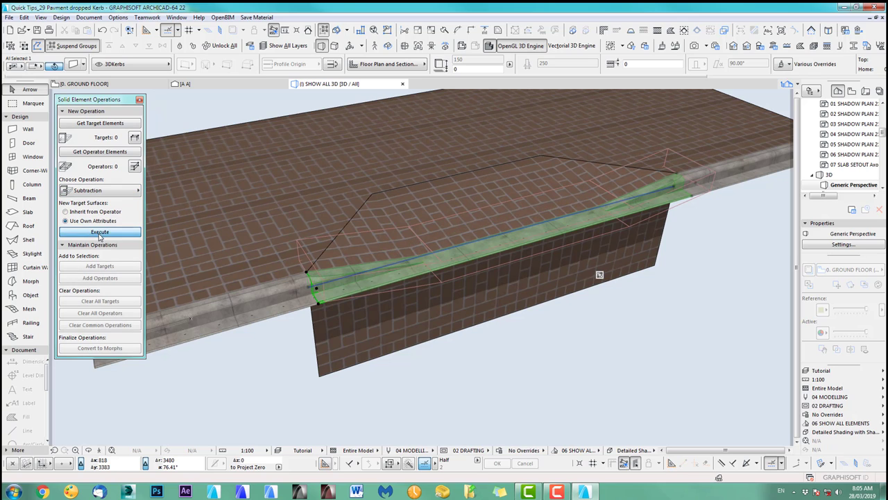
pyautogui.click(573, 361)
pyautogui.moveTo(471, 235); pyautogui.dragTo(444, 252, button='middle')
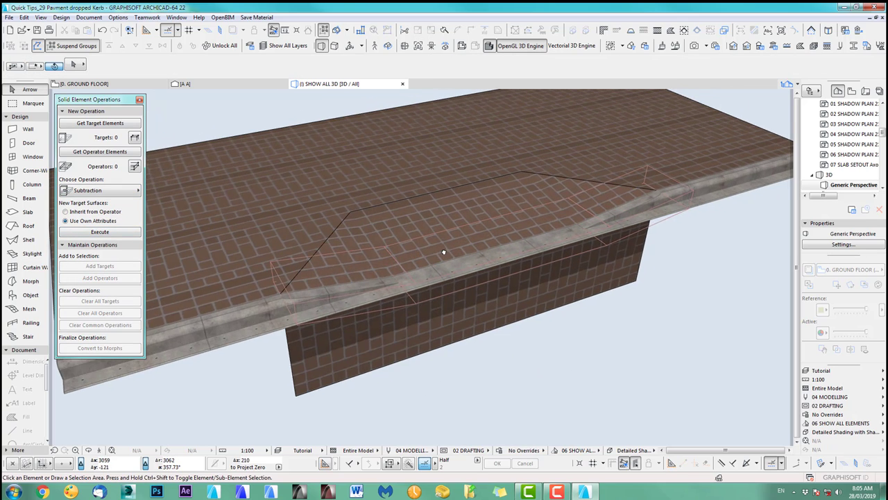
pyautogui.scroll(2, 541, 249)
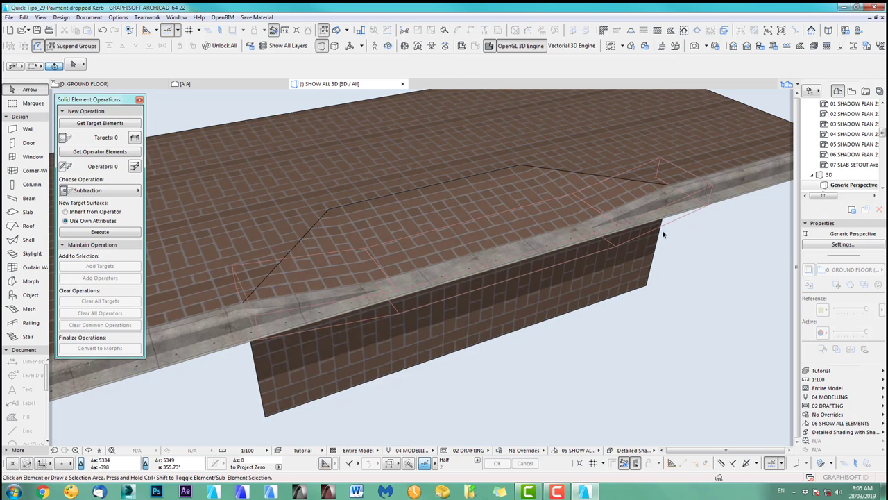
# Step: Hide the 3D Cutting Elements layer and view the finished dropped kerb
pyautogui.click(713, 188)
pyautogui.rightClick(713, 189)
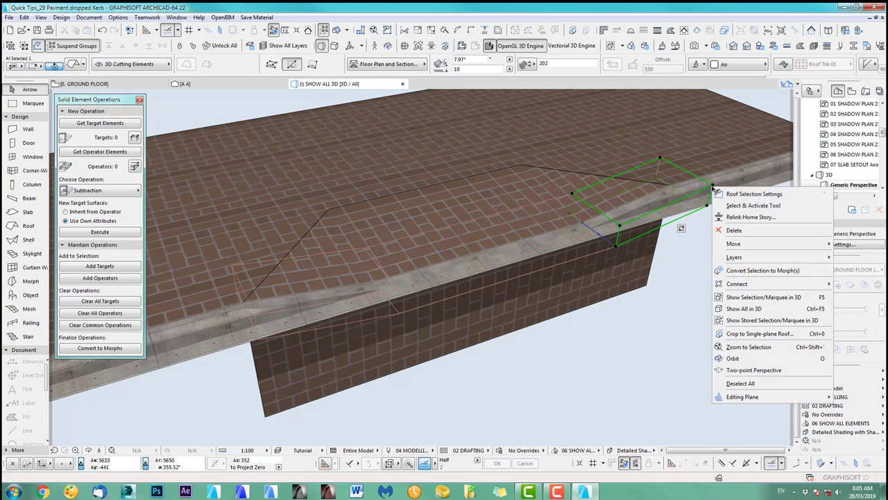
pyautogui.moveTo(741, 261)
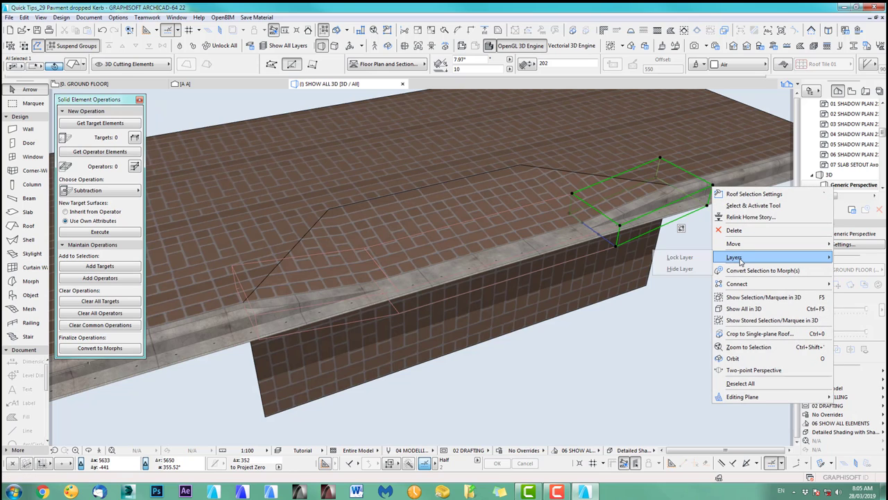
pyautogui.click(684, 269)
pyautogui.moveTo(469, 341); pyautogui.dragTo(494, 332, button='middle')
pyautogui.keyDown('shift'); pyautogui.moveTo(555, 272); pyautogui.dragTo(409, 272, button='middle'); pyautogui.keyUp('shift')
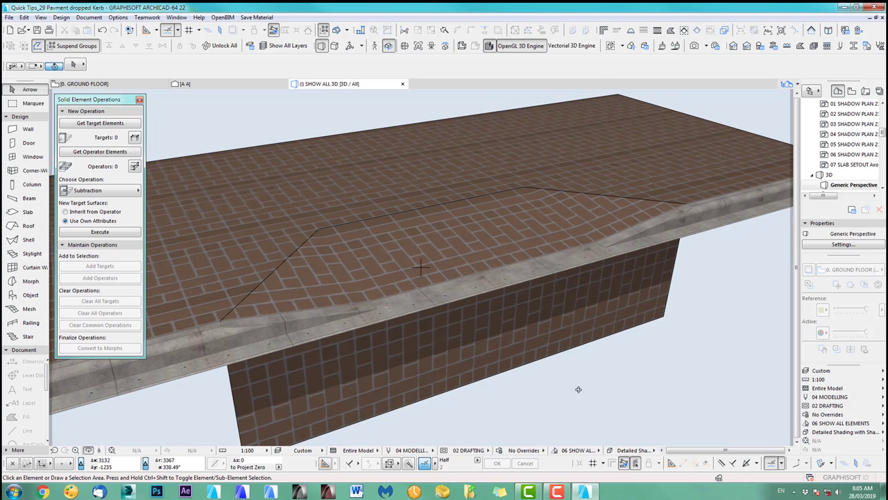